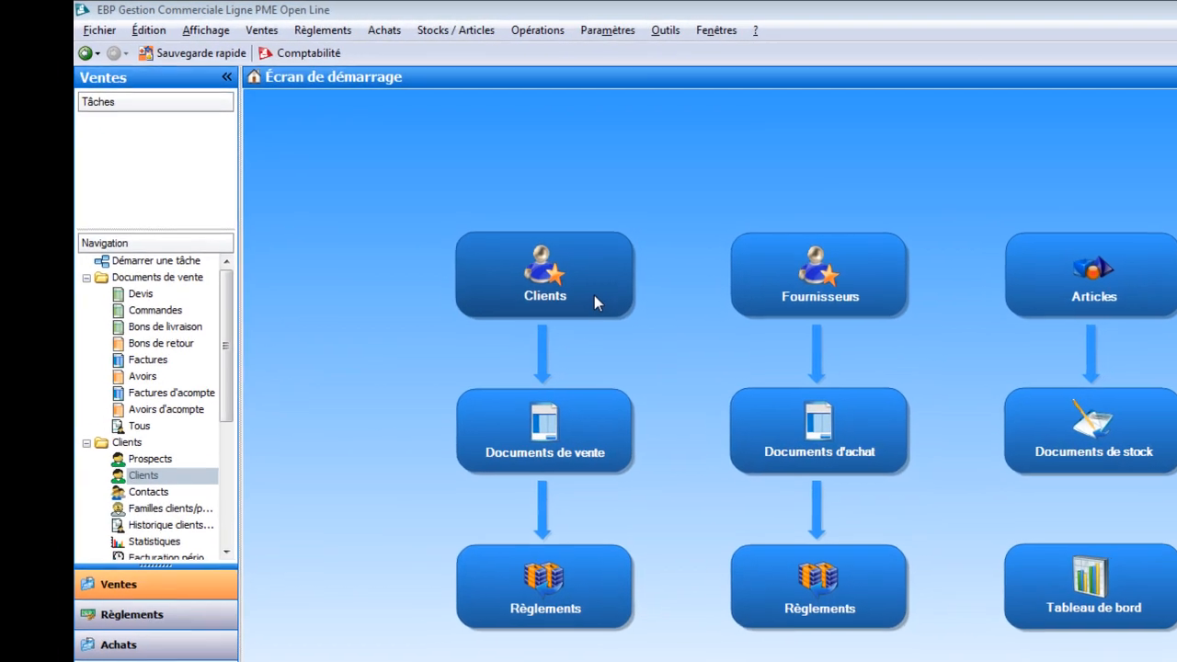
Step: Create a new view for the client list and label it "Paris"
click(591, 292)
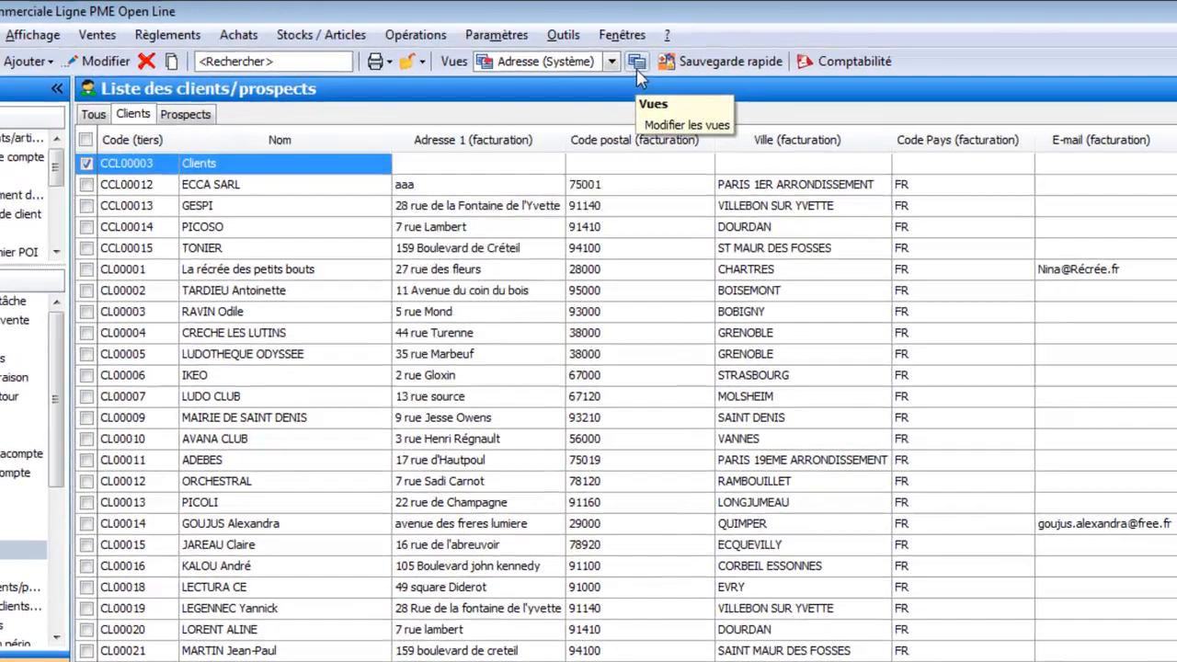
click(765, 57)
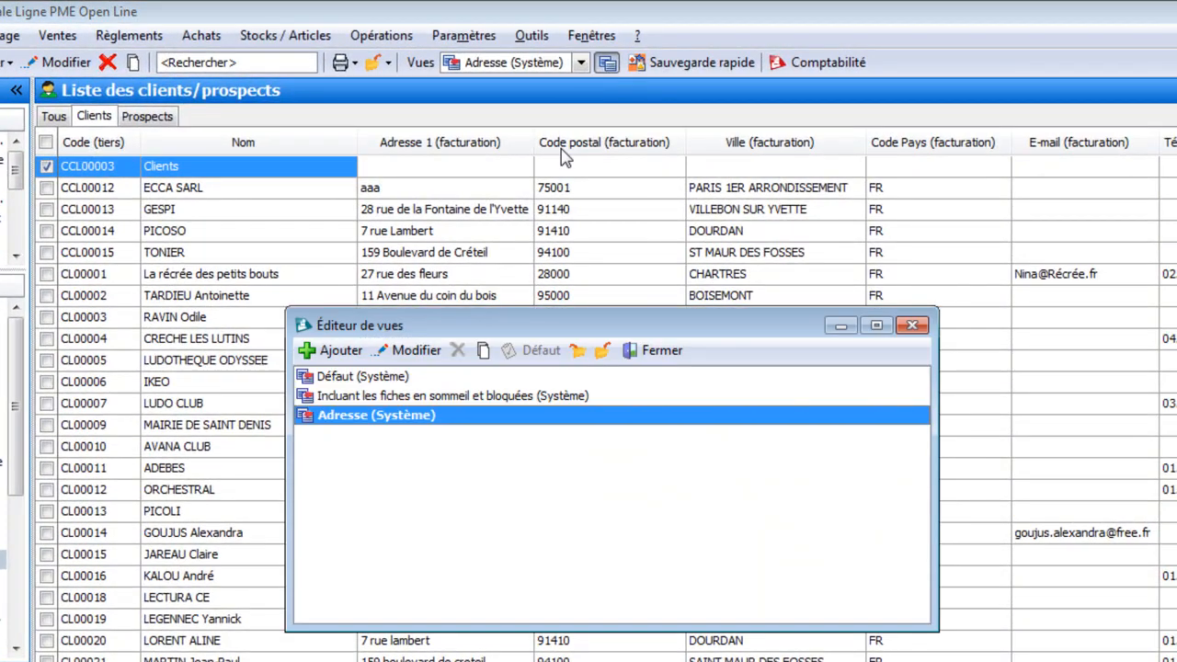
click(333, 350)
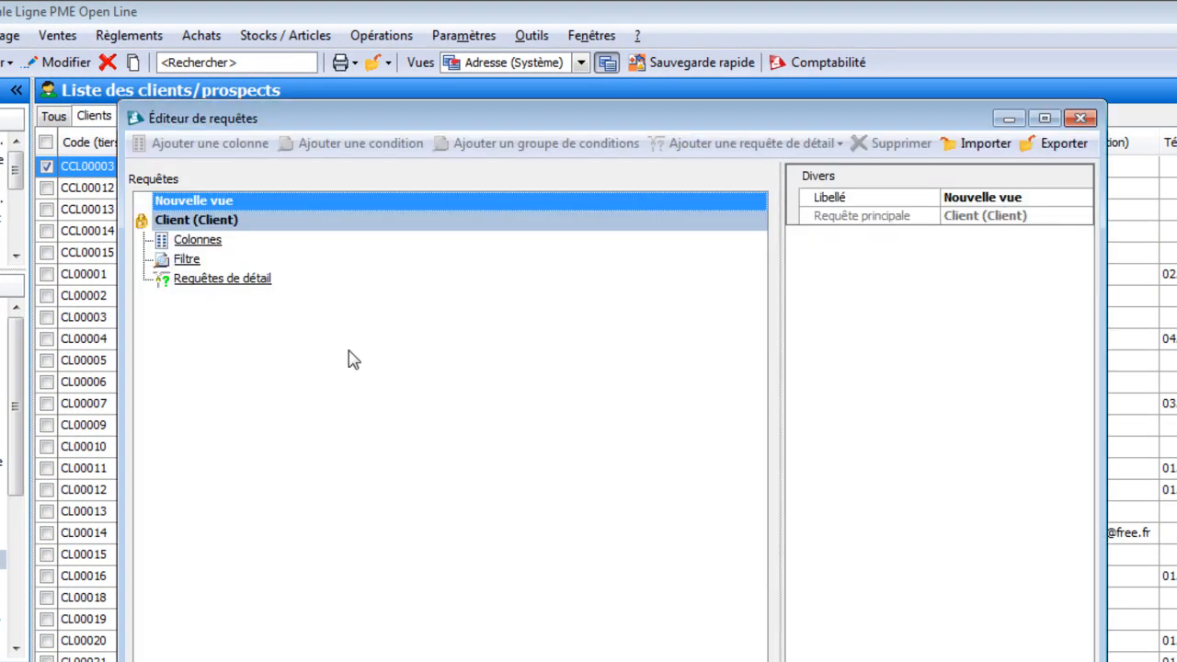
click(1034, 196)
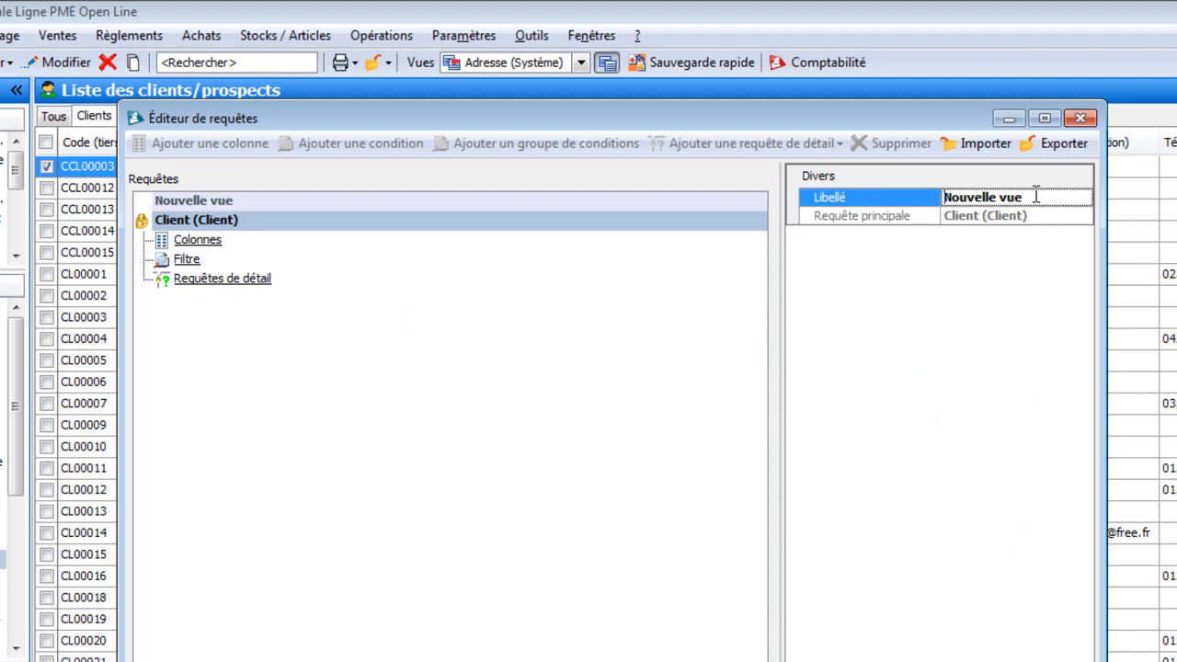
drag(1035, 195, 940, 197)
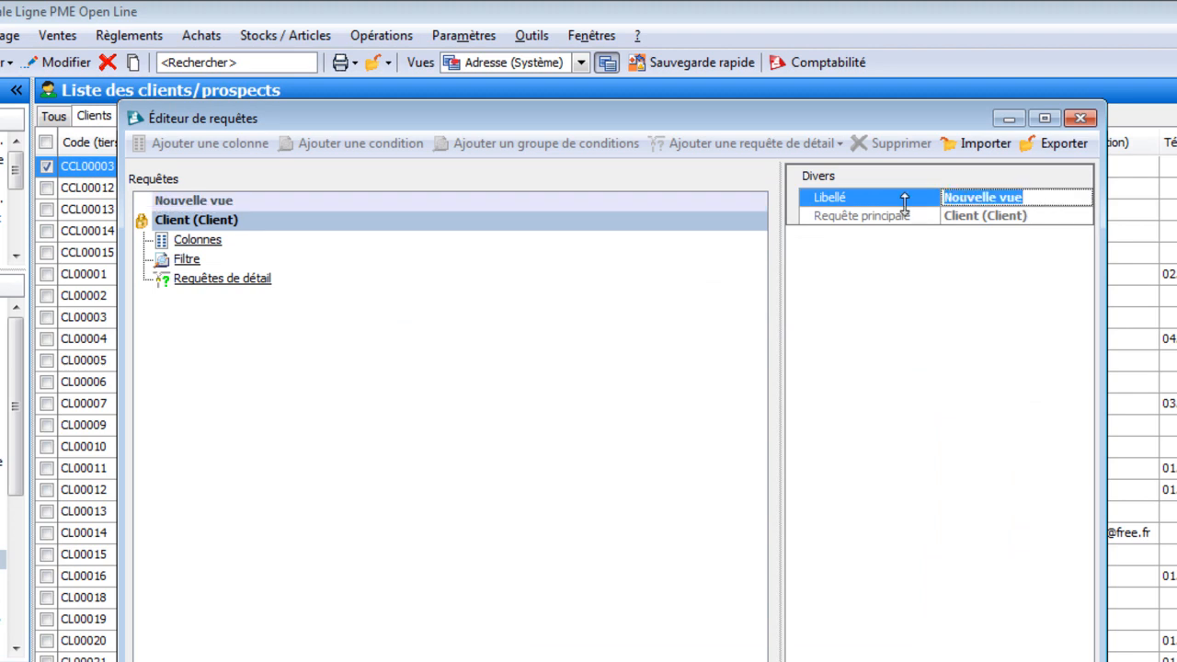
text(Paris)
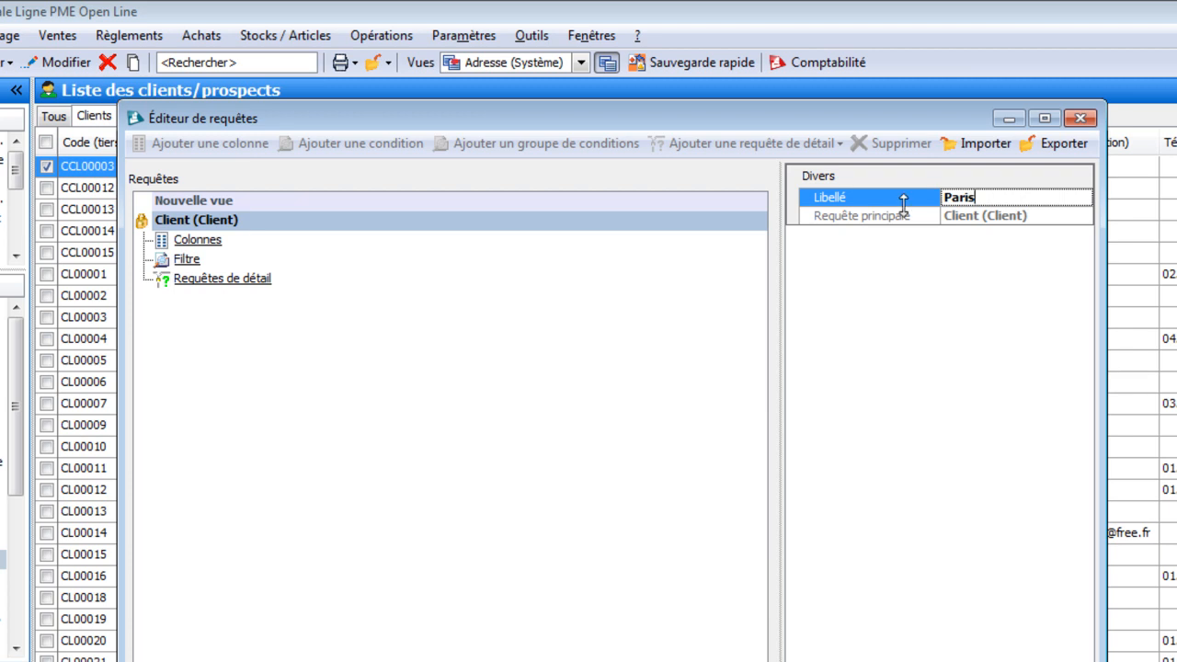
Step: Start adding columns to the Paris view and select the Nom [Name] column
right_click(215, 249)
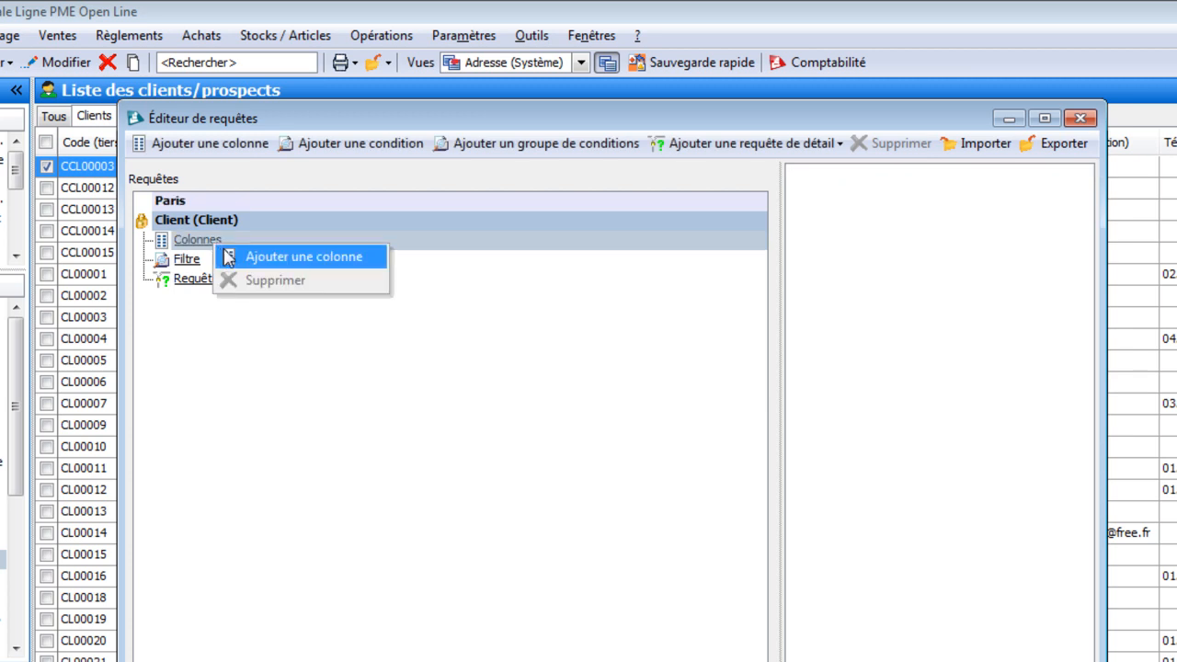
click(230, 257)
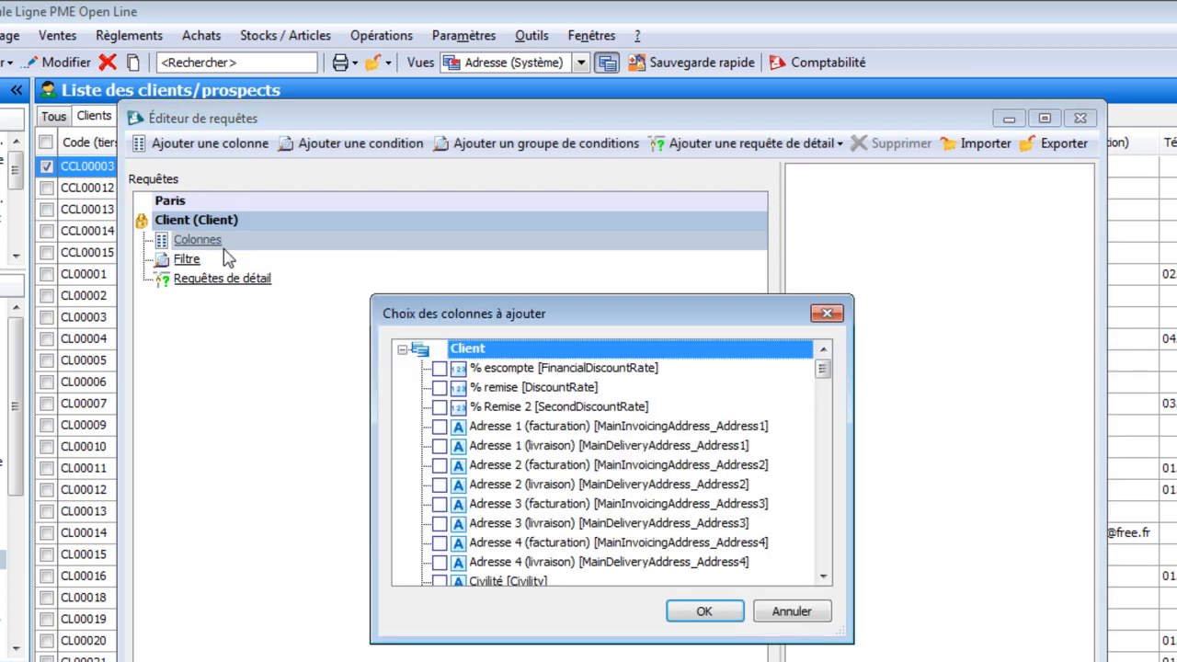
click(825, 552)
click(825, 553)
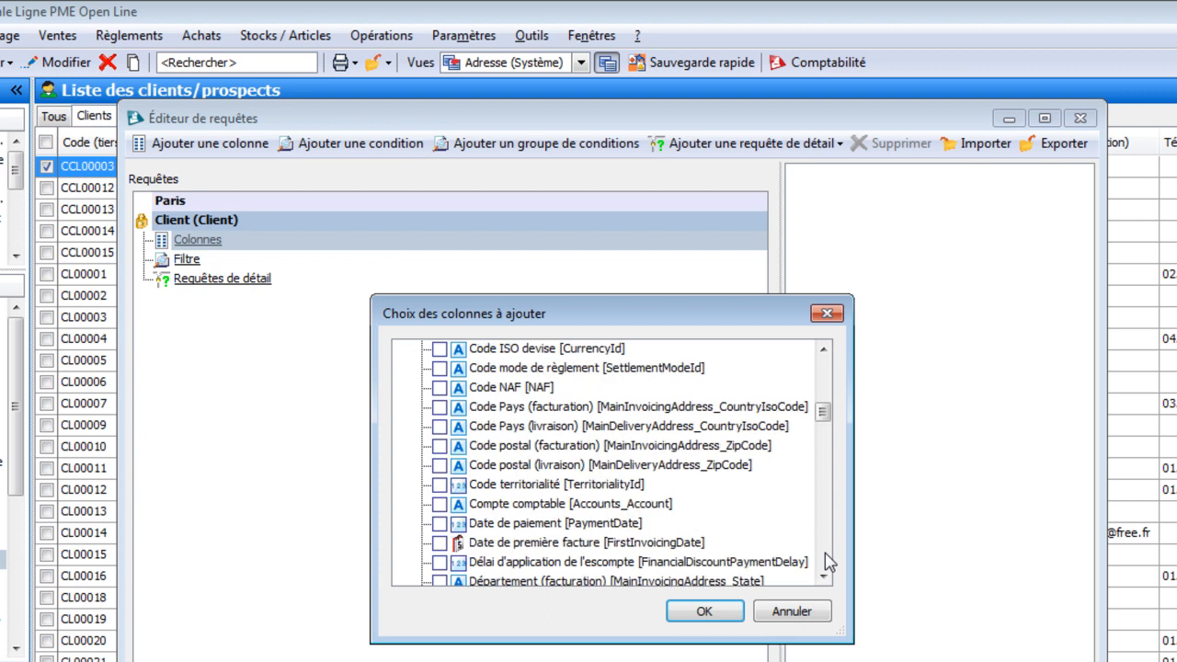
click(825, 562)
click(825, 562)
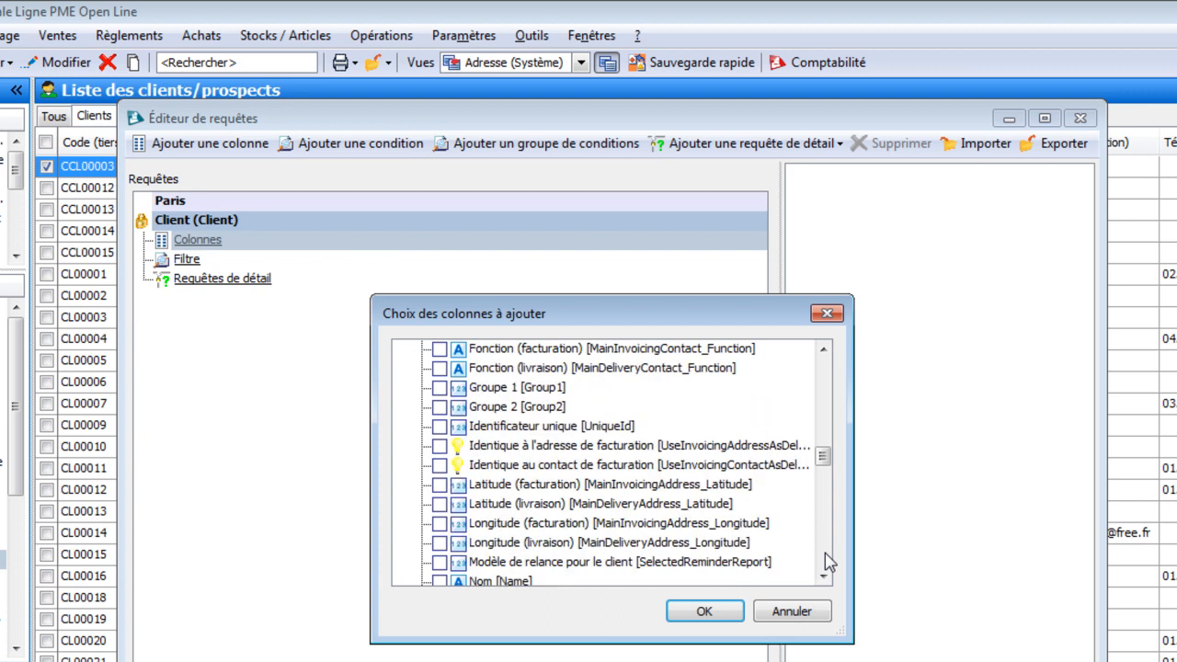
click(825, 562)
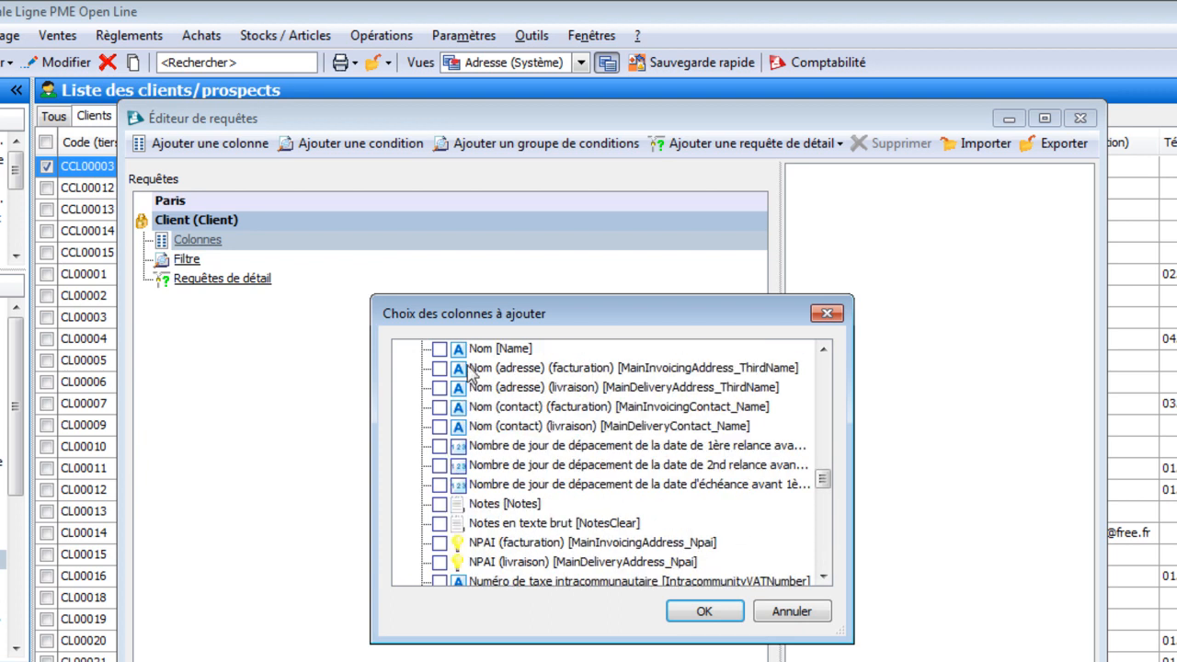
click(440, 350)
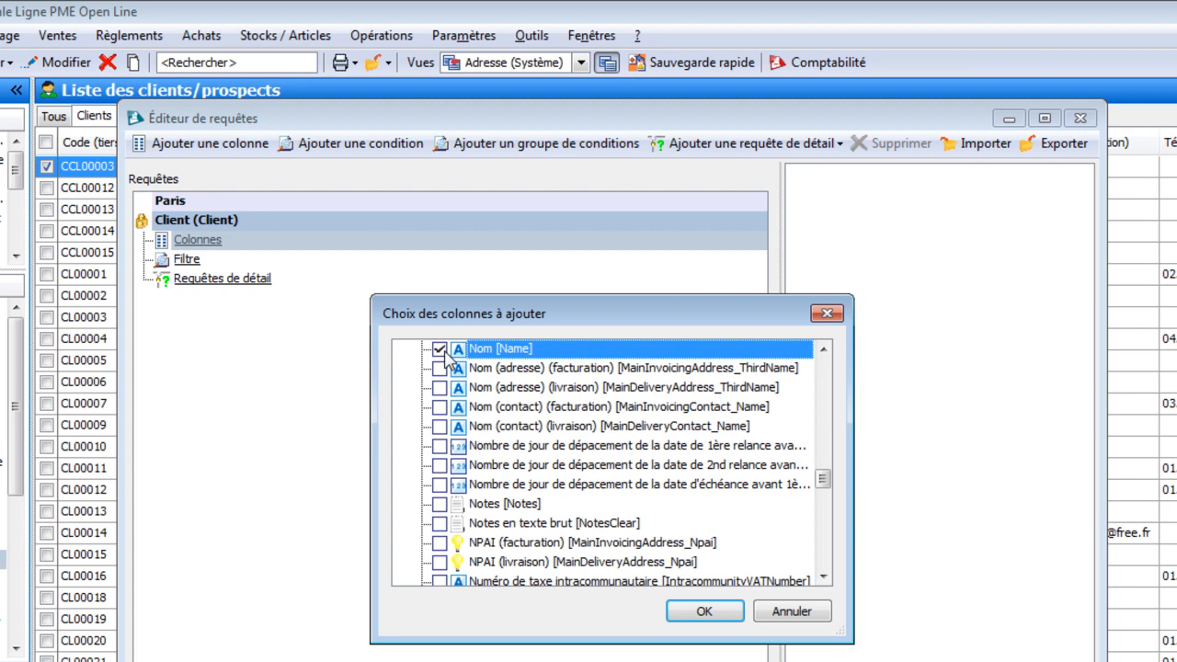
Step: Also select the Adresse 1 (facturation) and Code postal (facturation) columns for the view
click(825, 380)
click(825, 380)
click(825, 380)
click(825, 380)
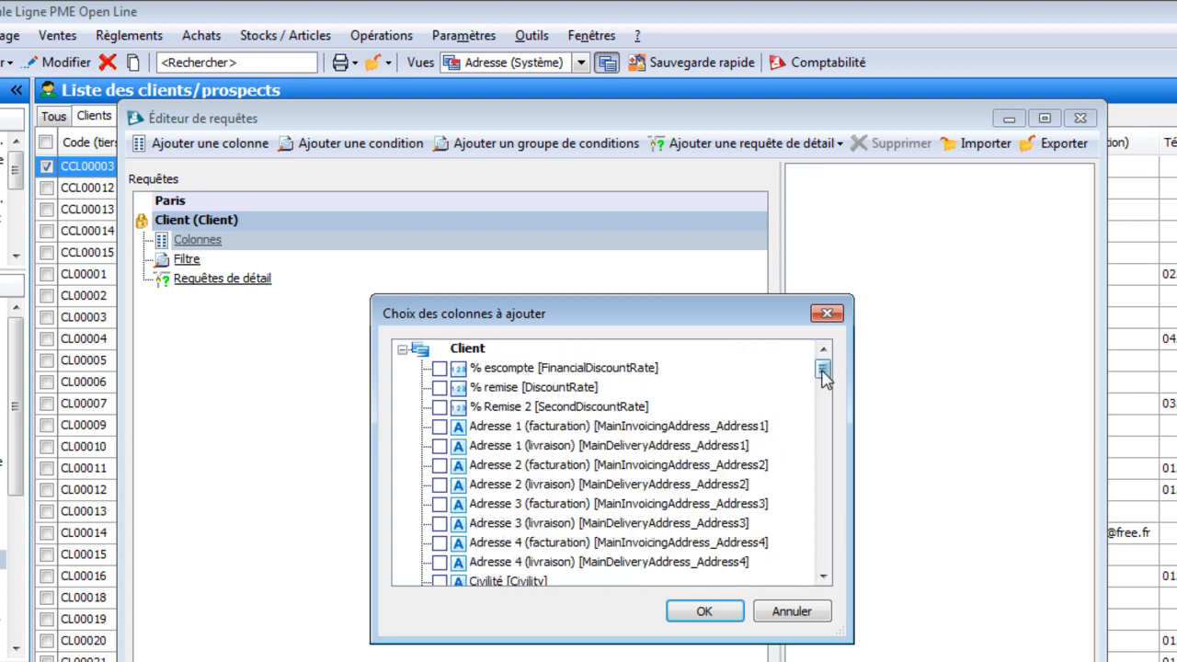
click(440, 426)
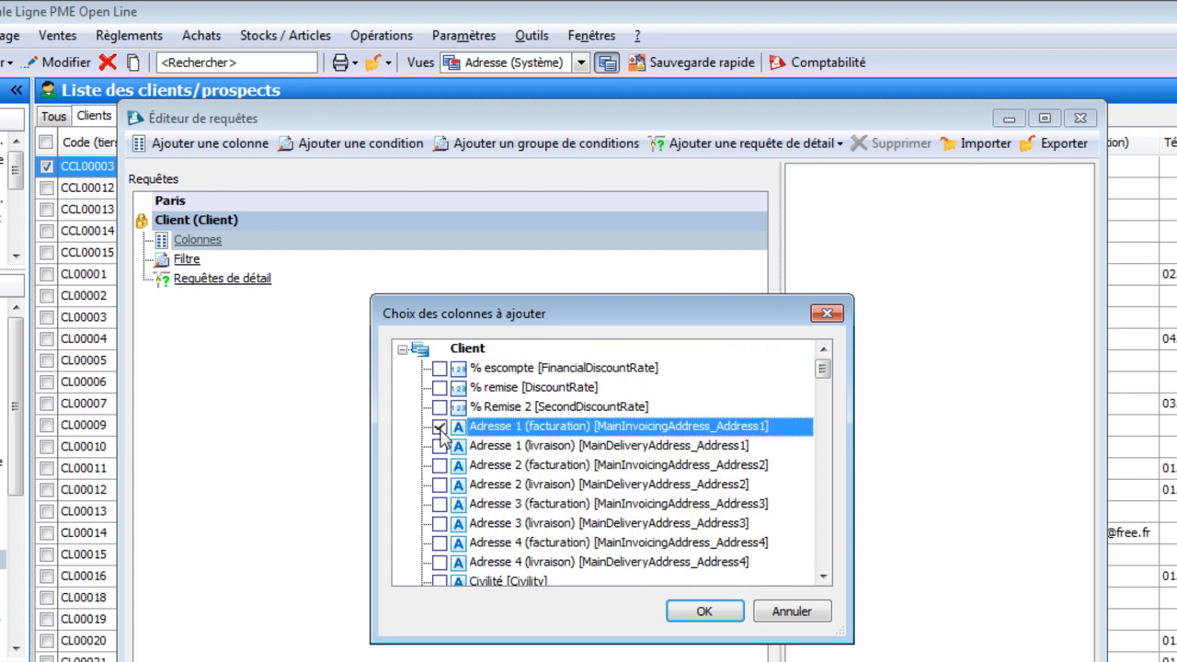
click(824, 511)
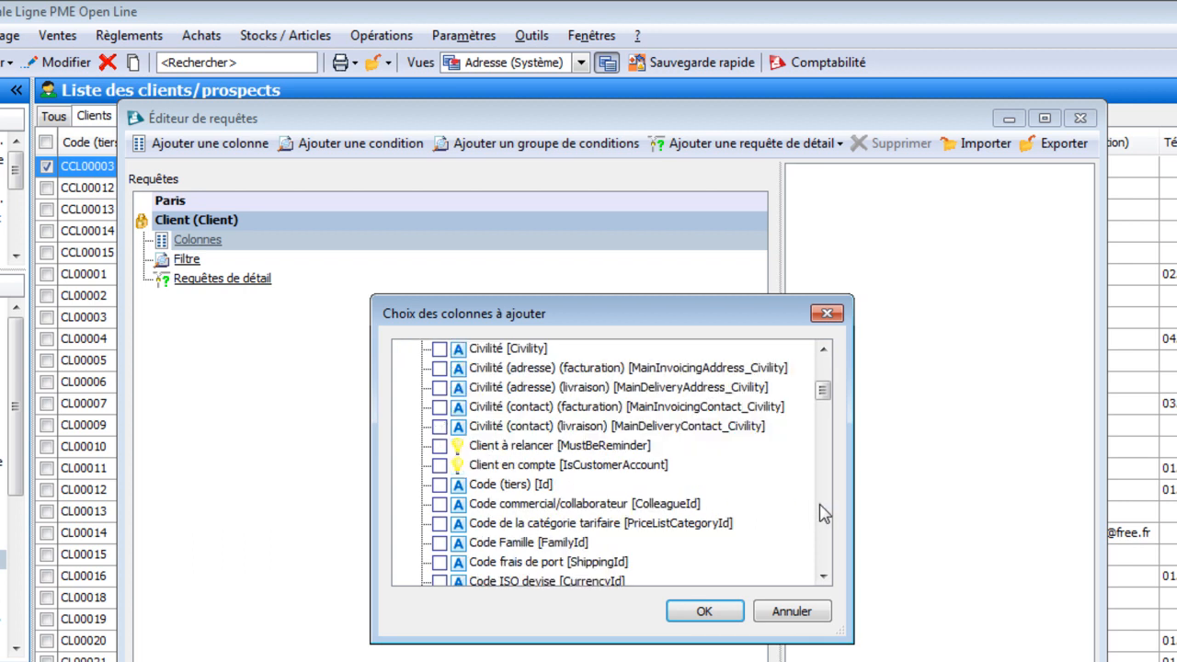
click(824, 513)
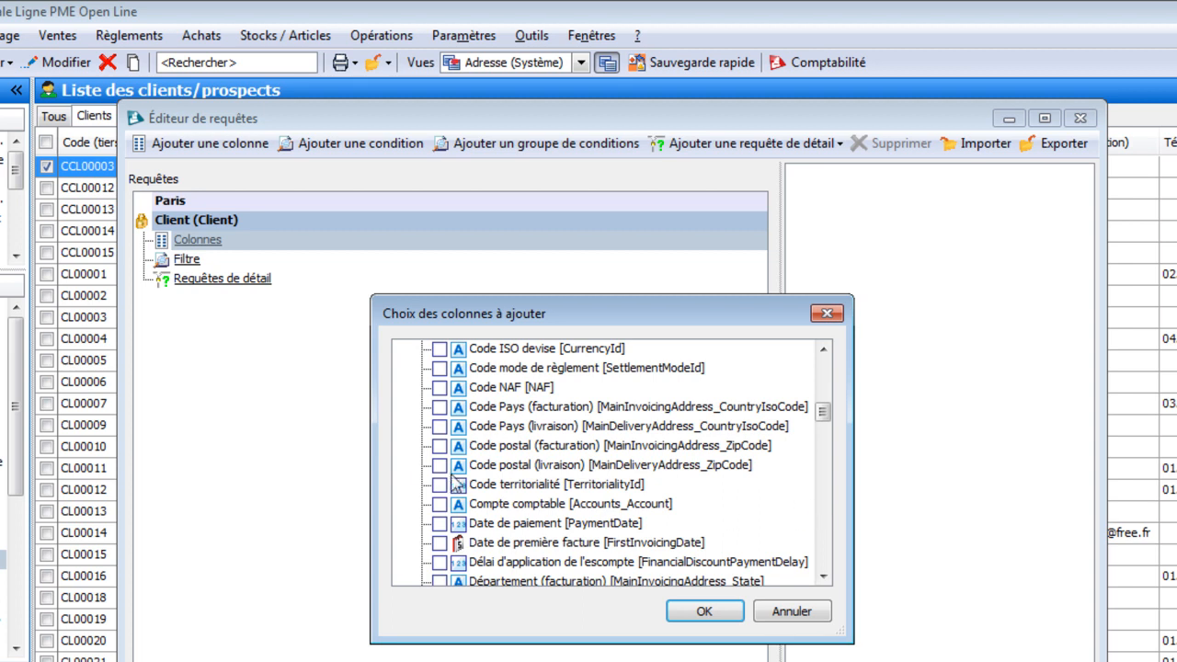
click(440, 445)
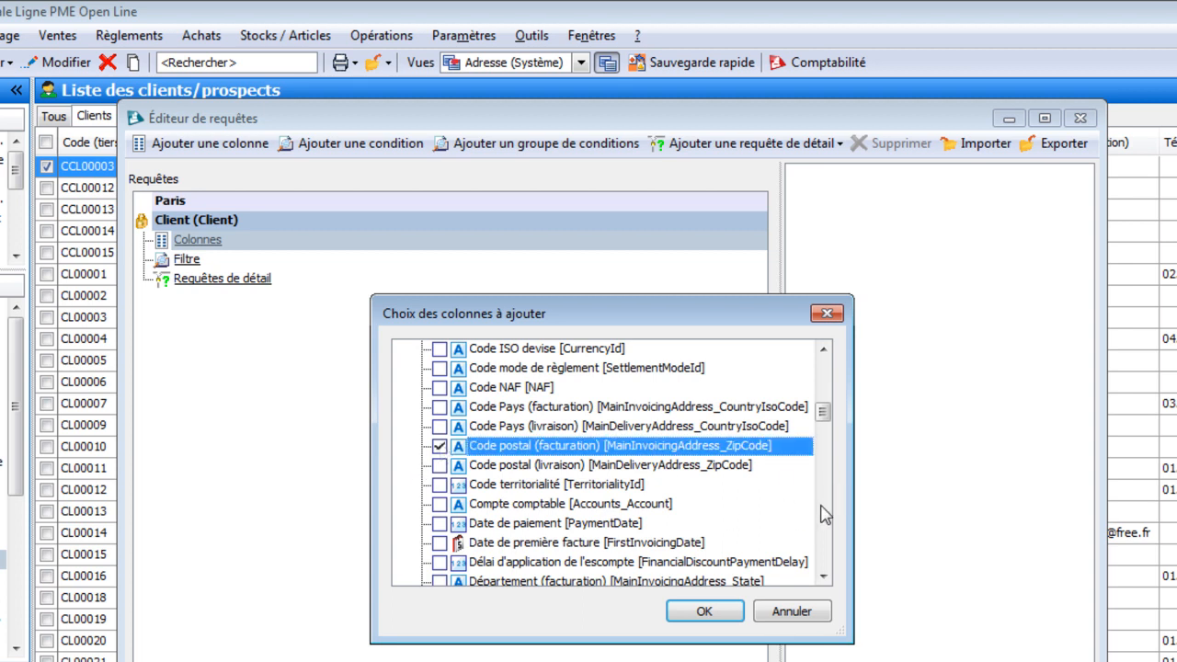
Step: Select the Ville (facturation) column as well and add all the chosen columns to the view
click(823, 513)
click(824, 515)
click(824, 513)
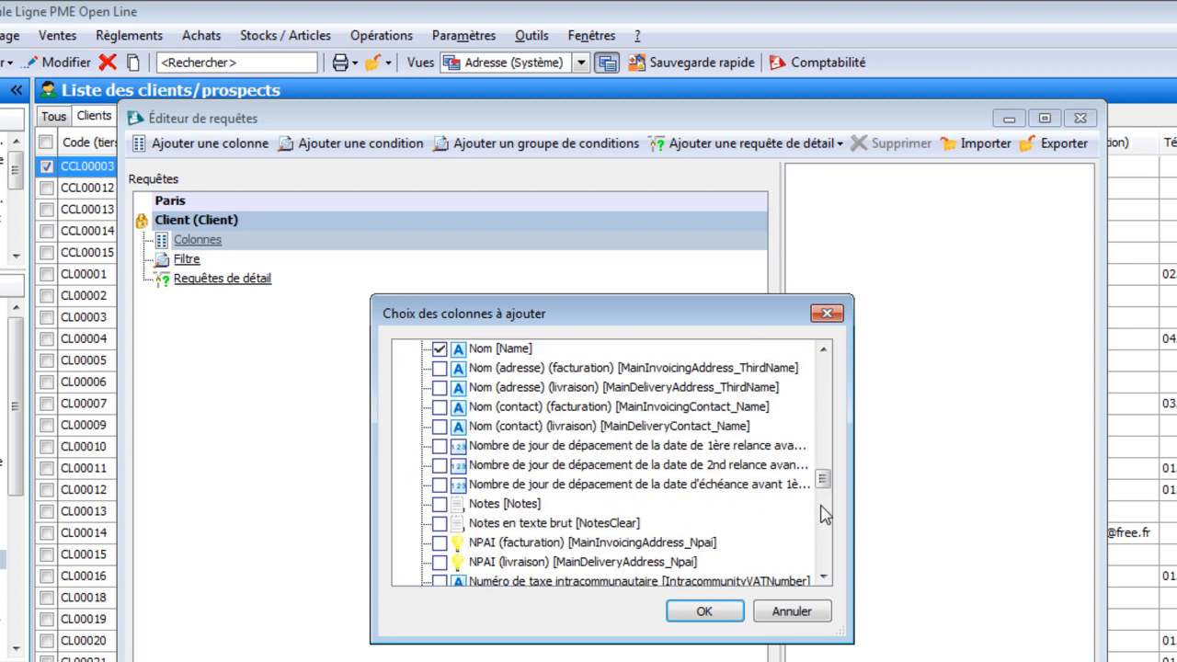
click(823, 539)
click(824, 542)
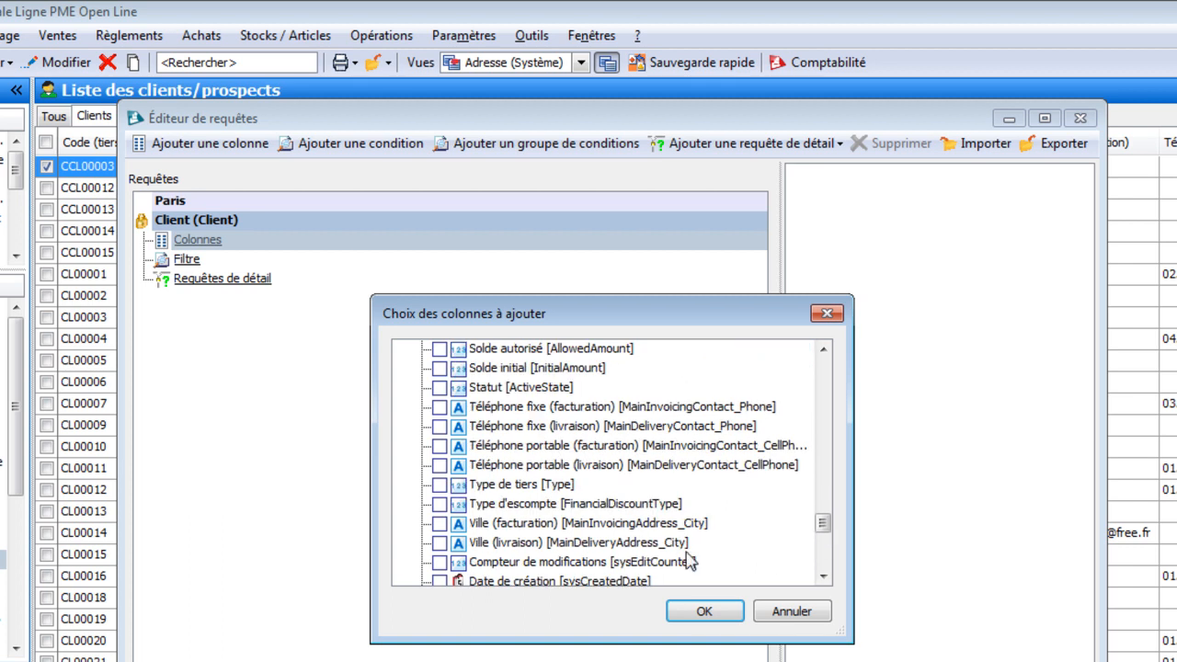
click(440, 523)
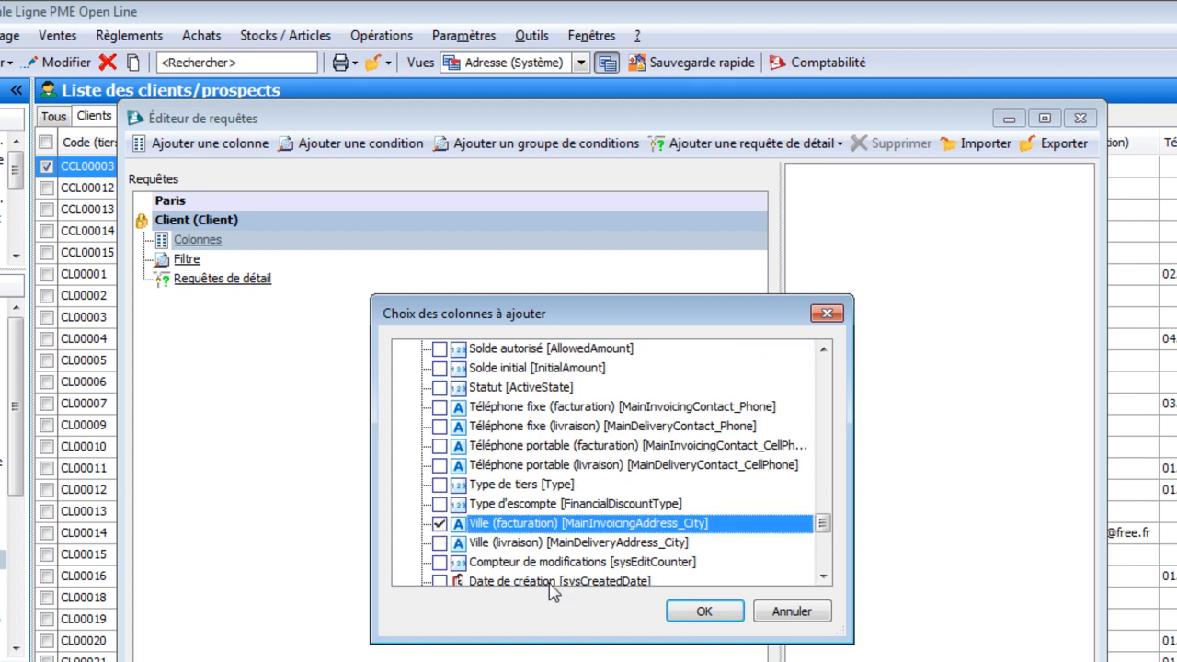
click(690, 613)
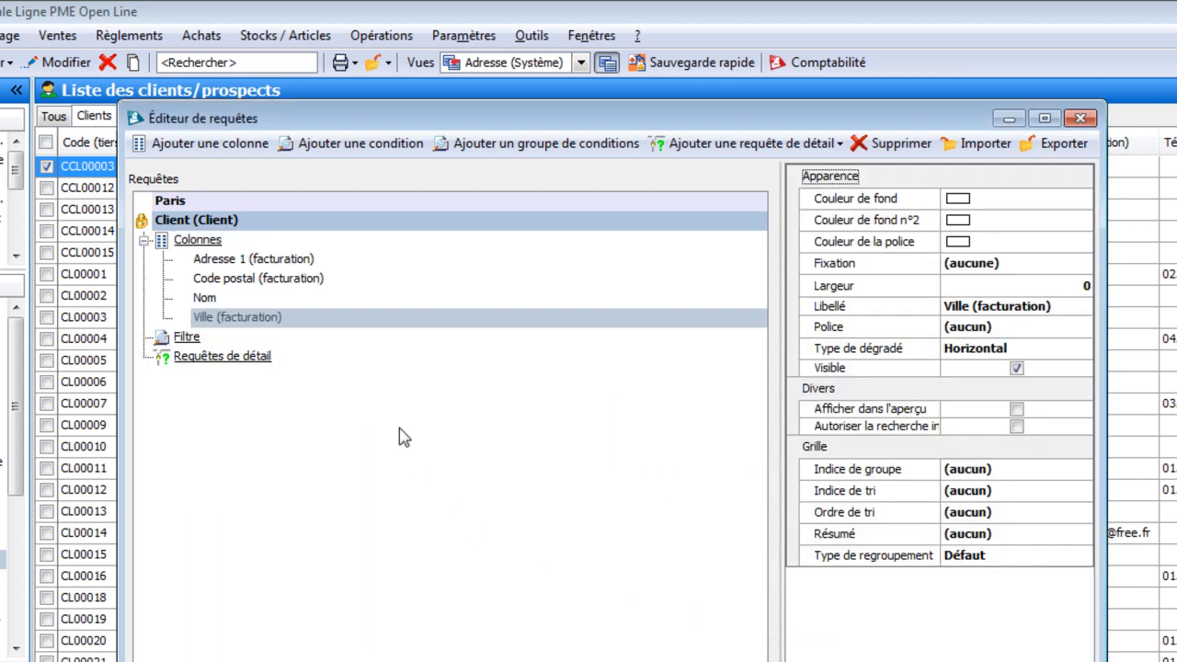
Step: Add a filter condition that Code postal (facturation) uses the operator "Commence par" with value 75, and save the view
click(241, 287)
right_click(242, 289)
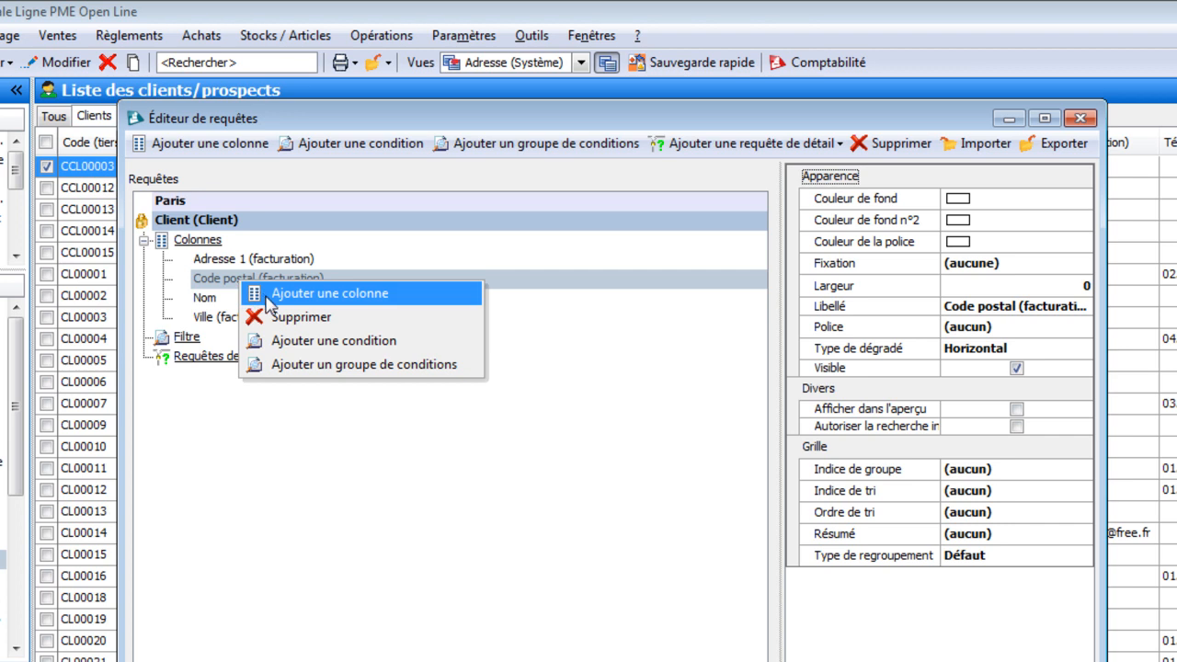
click(294, 344)
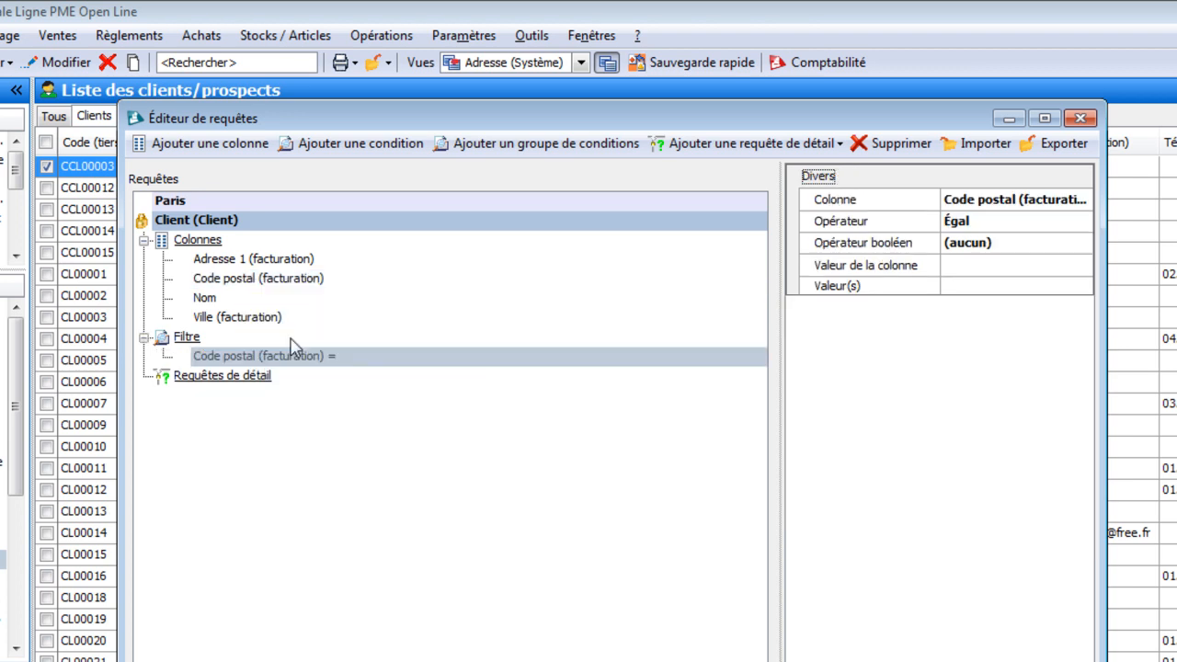
click(972, 222)
click(1084, 334)
click(1039, 328)
click(1039, 286)
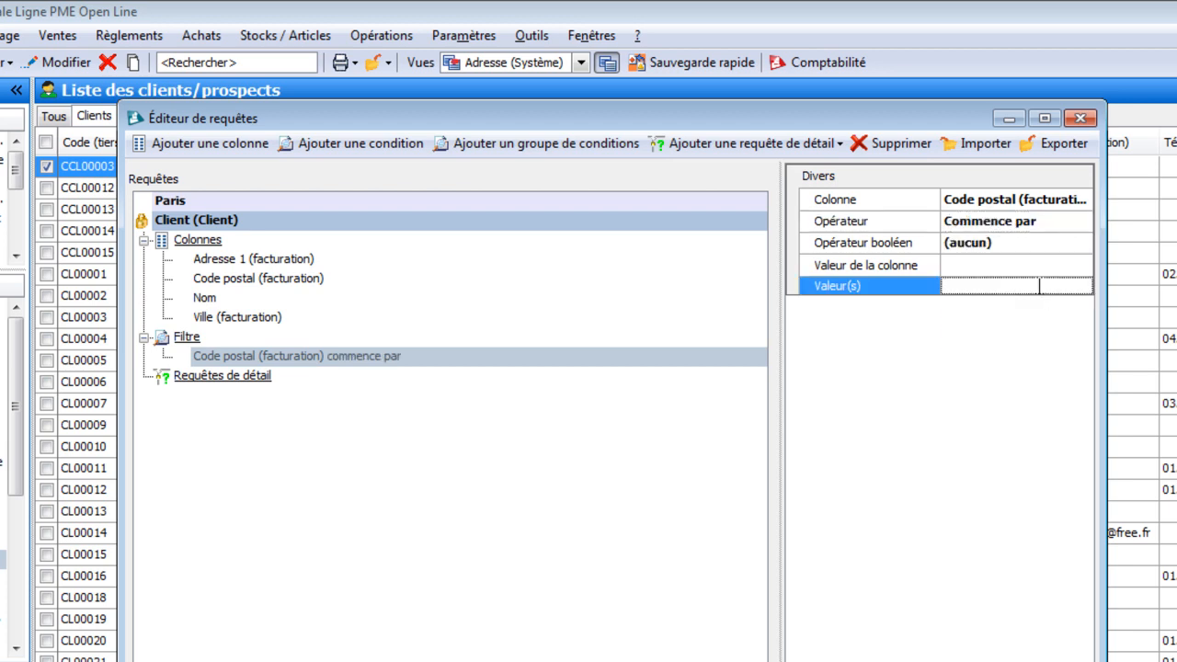
text(75)
key(Return)
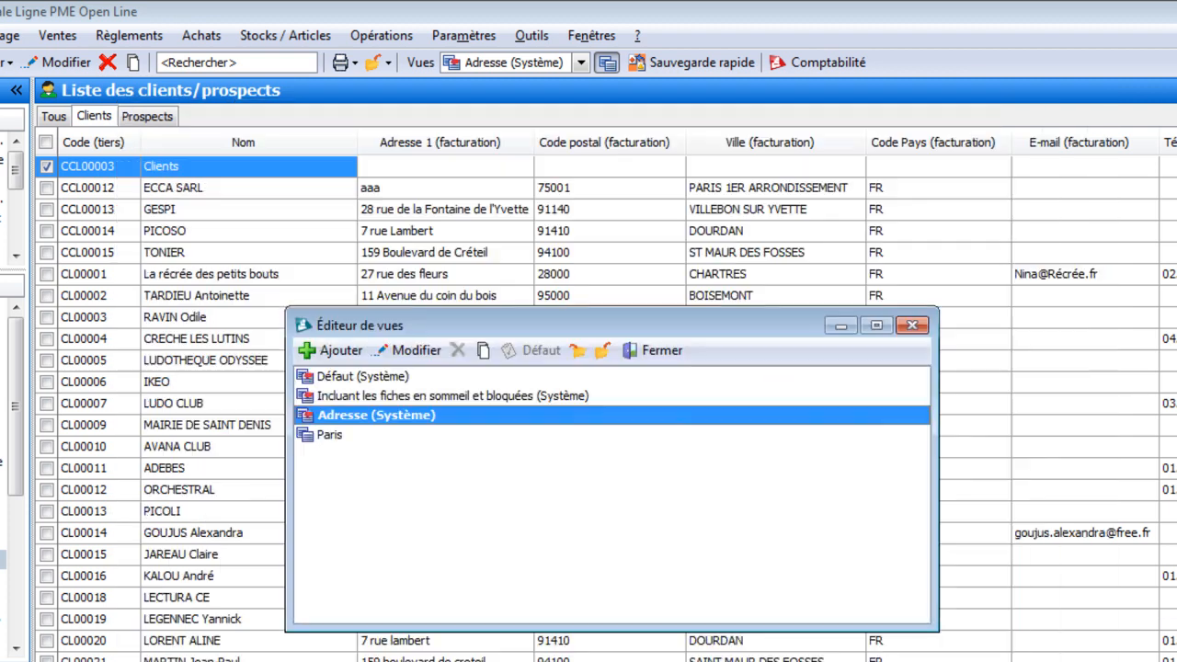
Step: Close the view editor and apply the Paris view to the client list
click(664, 353)
click(581, 62)
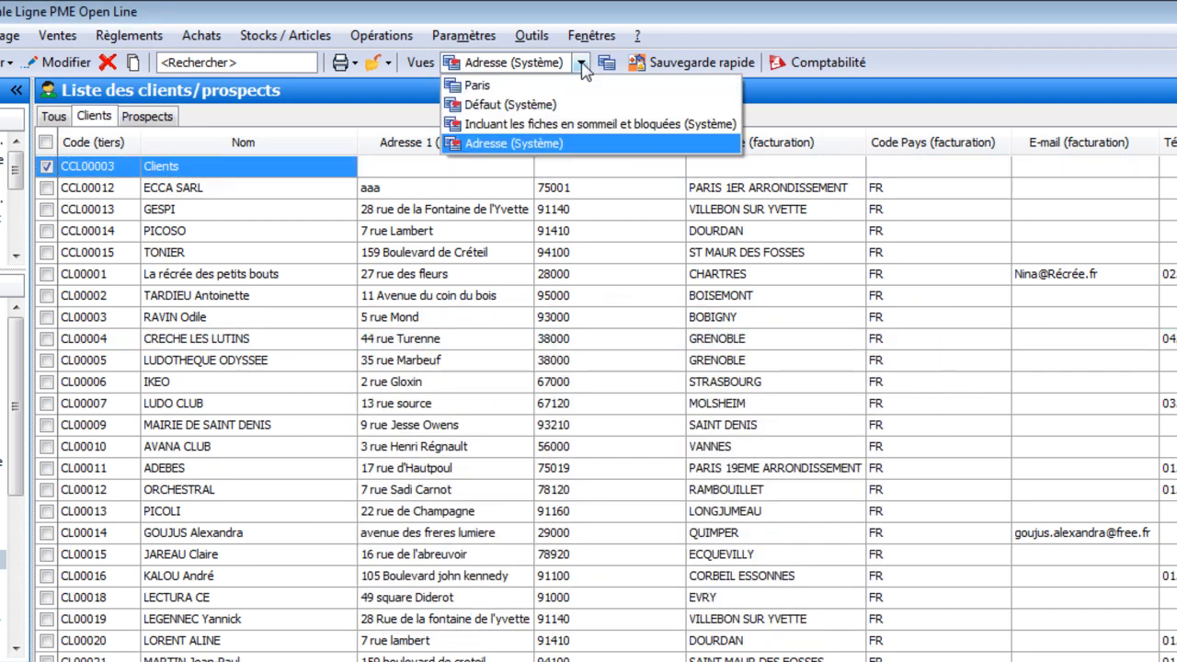
click(574, 86)
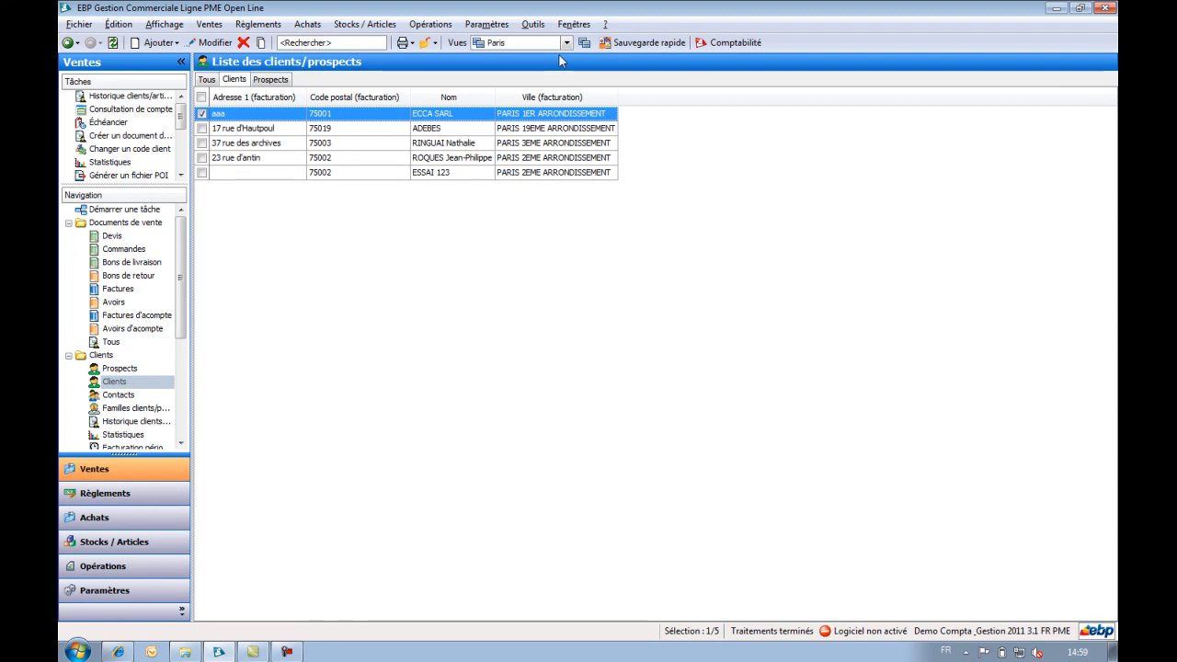
Step: Start a new query with the query editor in the Outil de requêtage and label it "Essai"
click(536, 25)
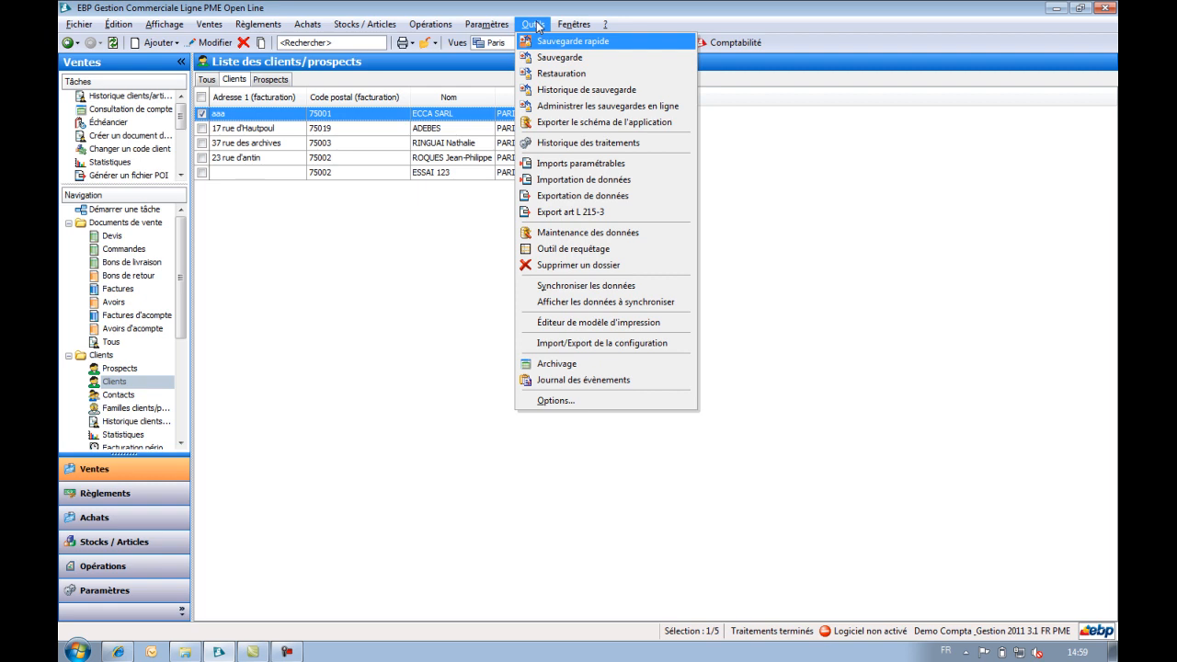
click(562, 250)
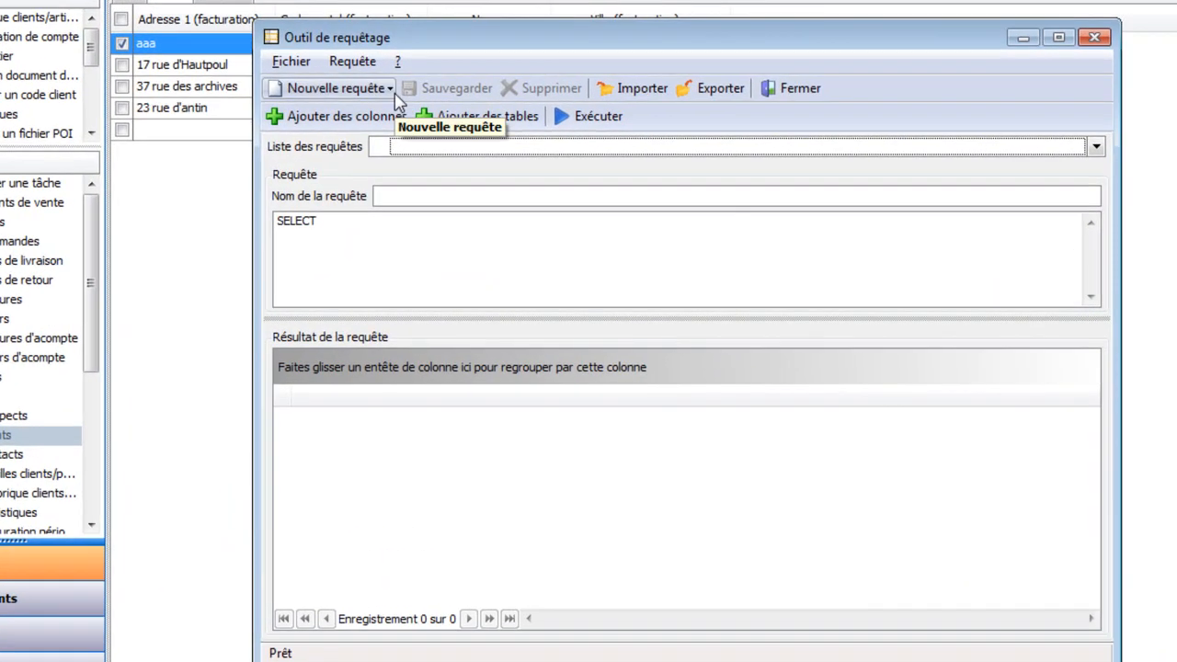
click(395, 92)
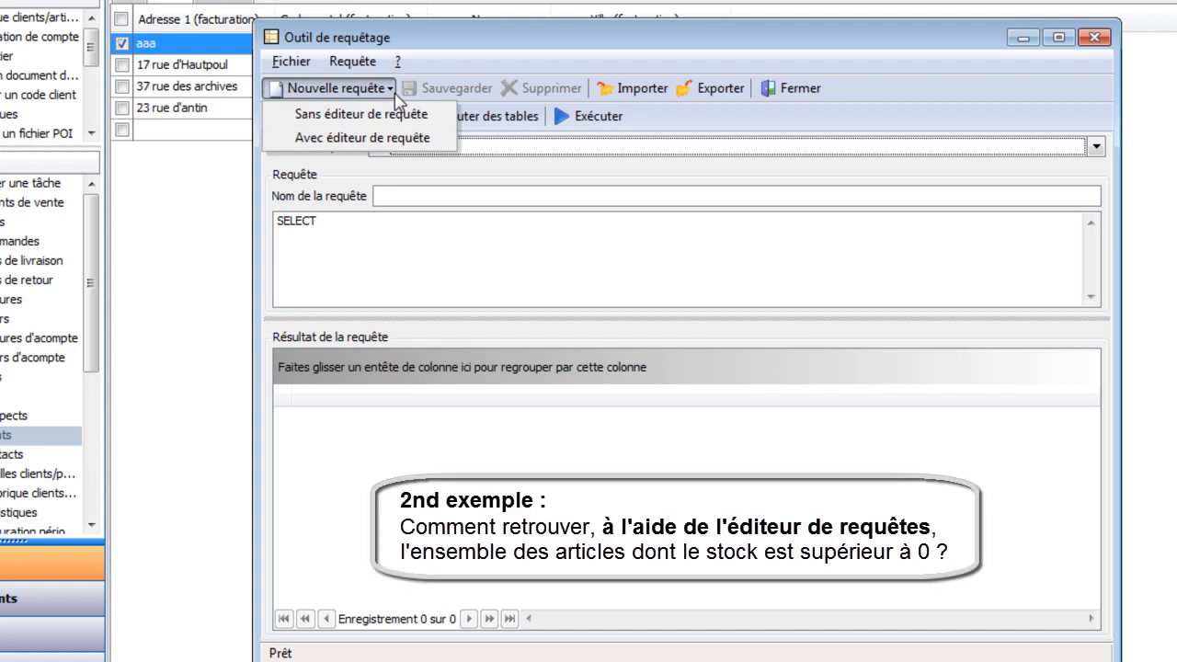
click(395, 140)
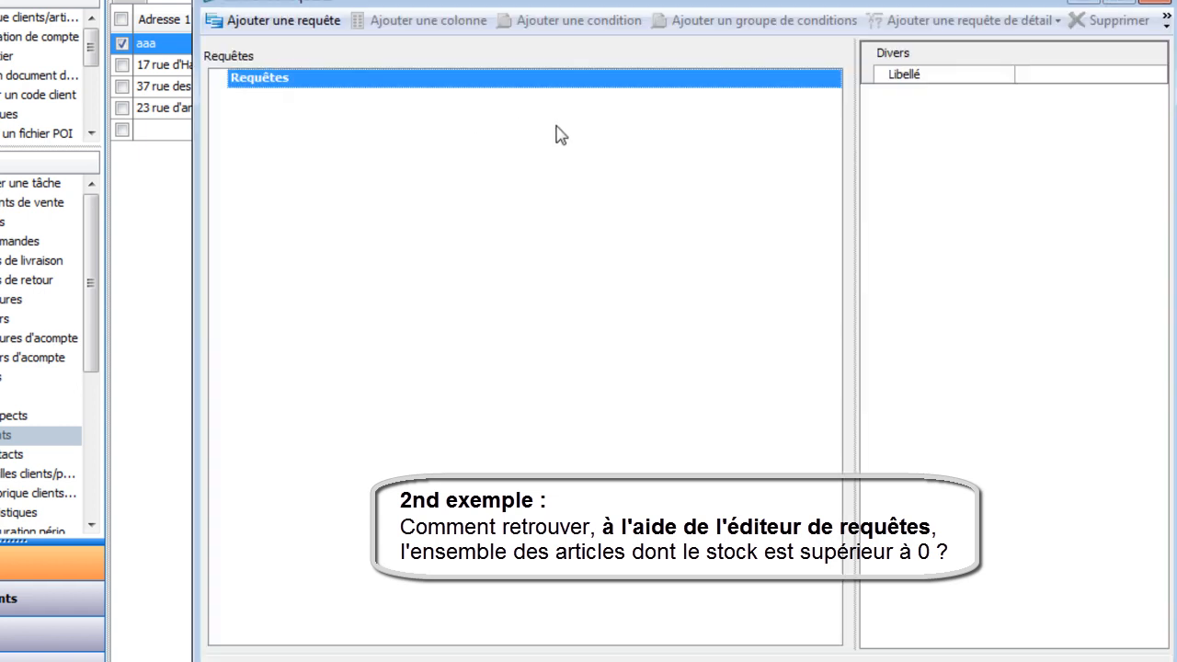
click(1055, 78)
text(Essai)
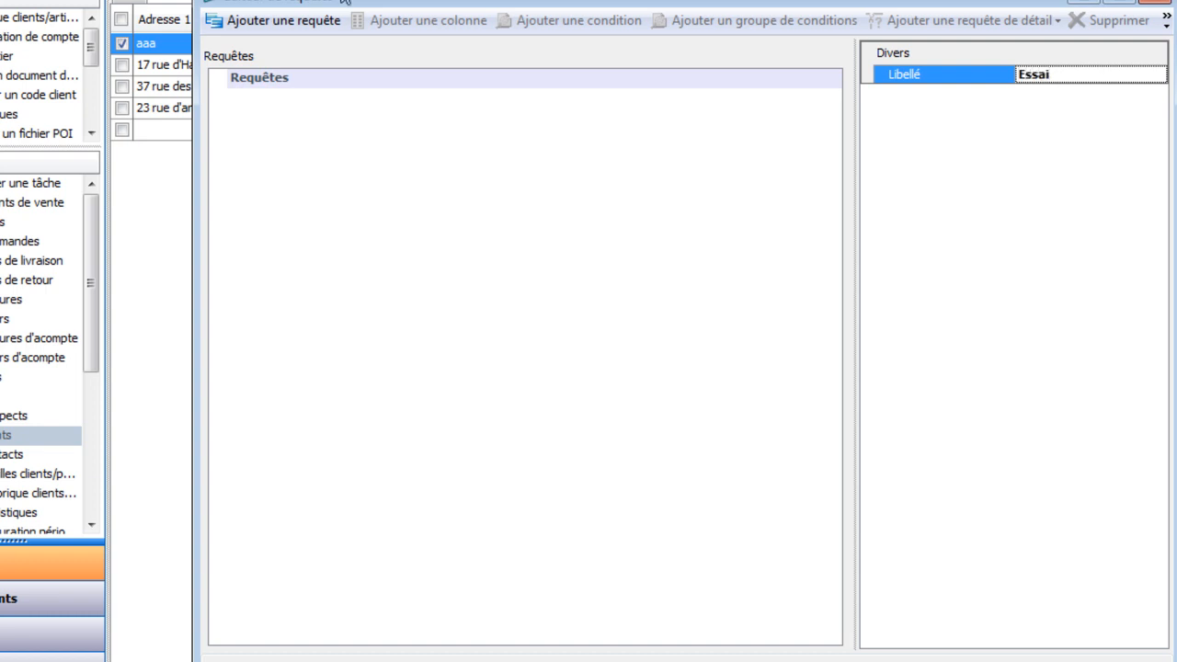
Step: Add a query named "Essai" with Article as its main table
click(326, 27)
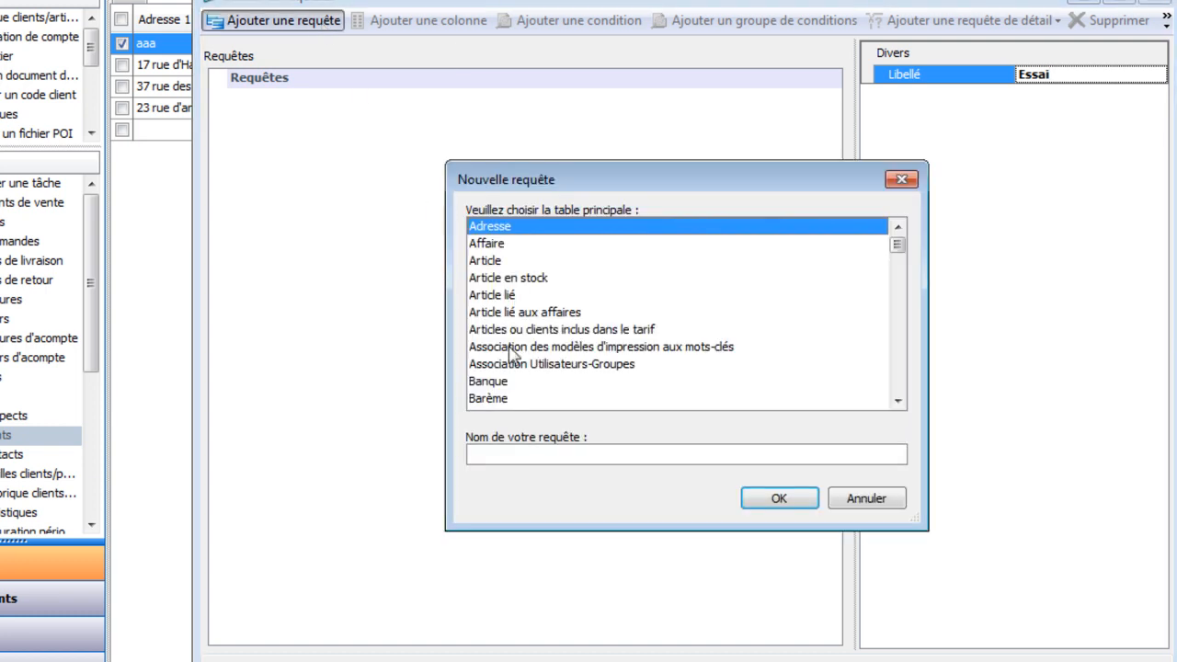
click(504, 455)
text(Essai)
click(508, 266)
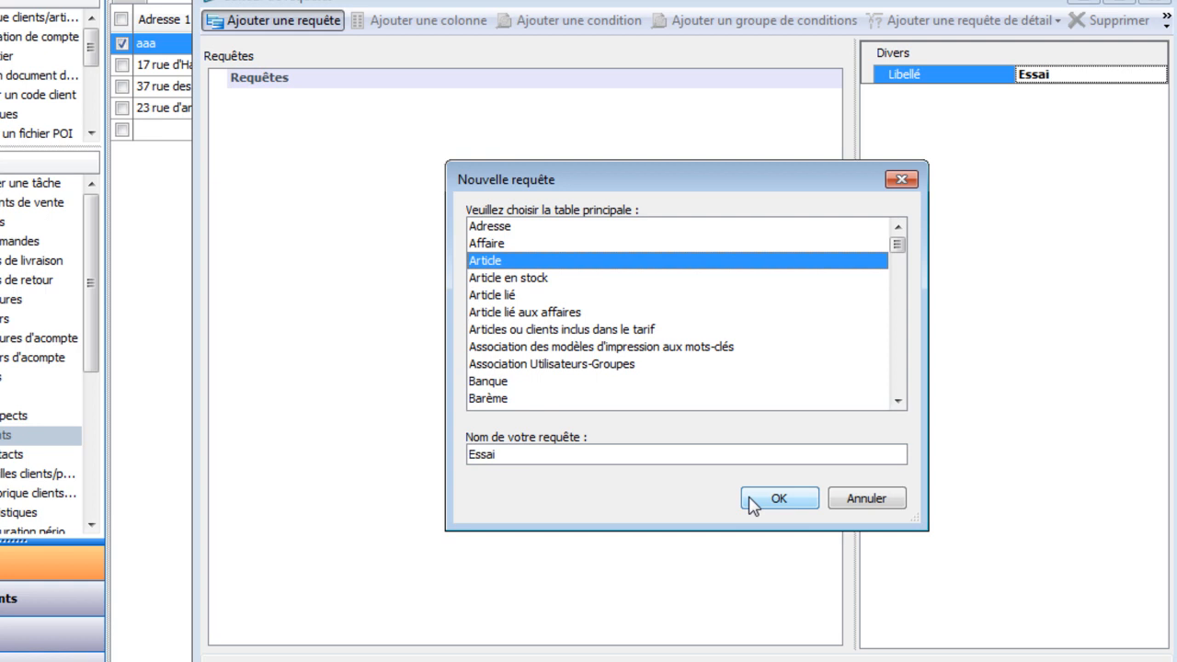
click(778, 500)
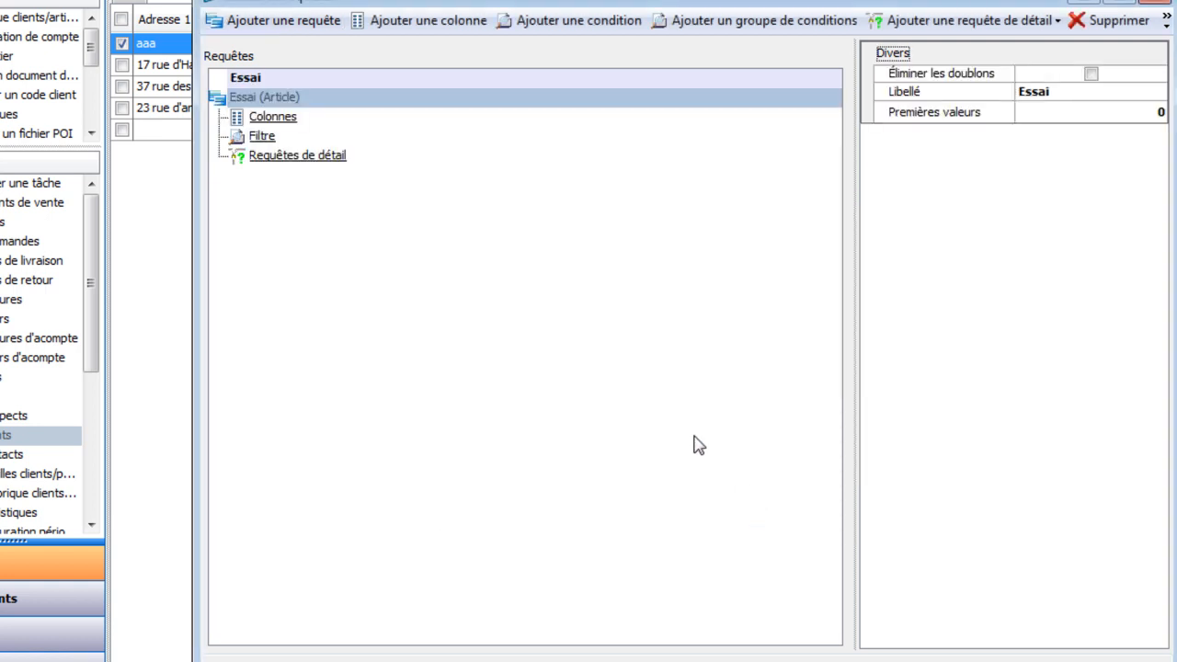
Step: Add the Code article and Libellé columns of the Article table to the Essai query
right_click(297, 122)
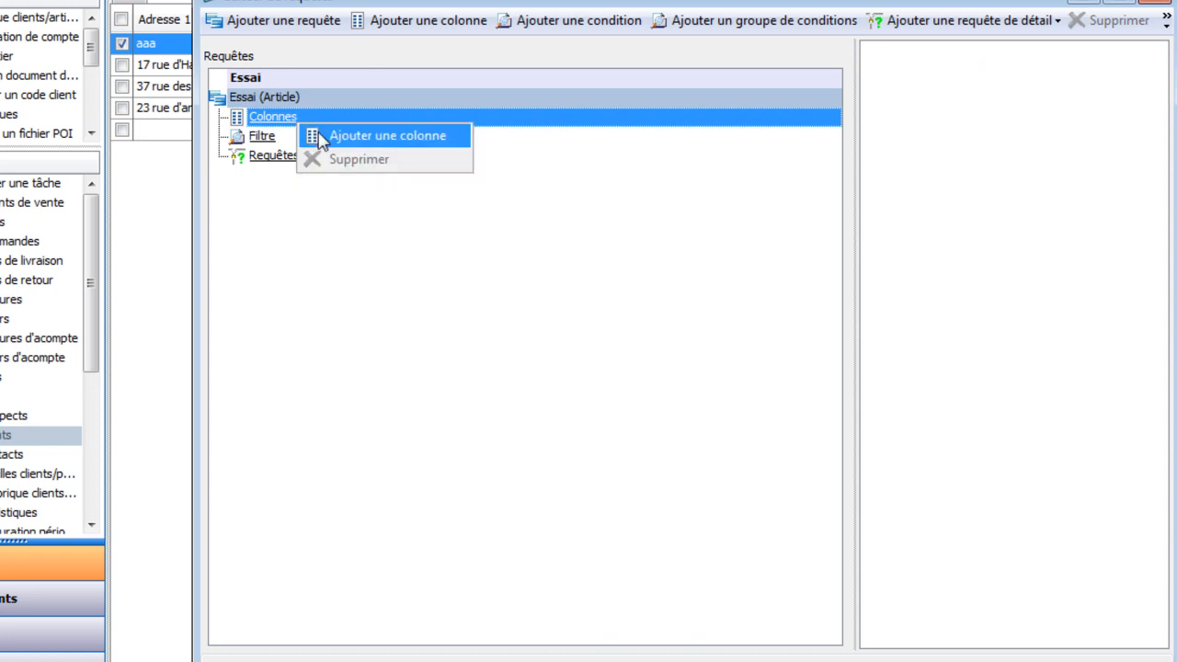
click(322, 136)
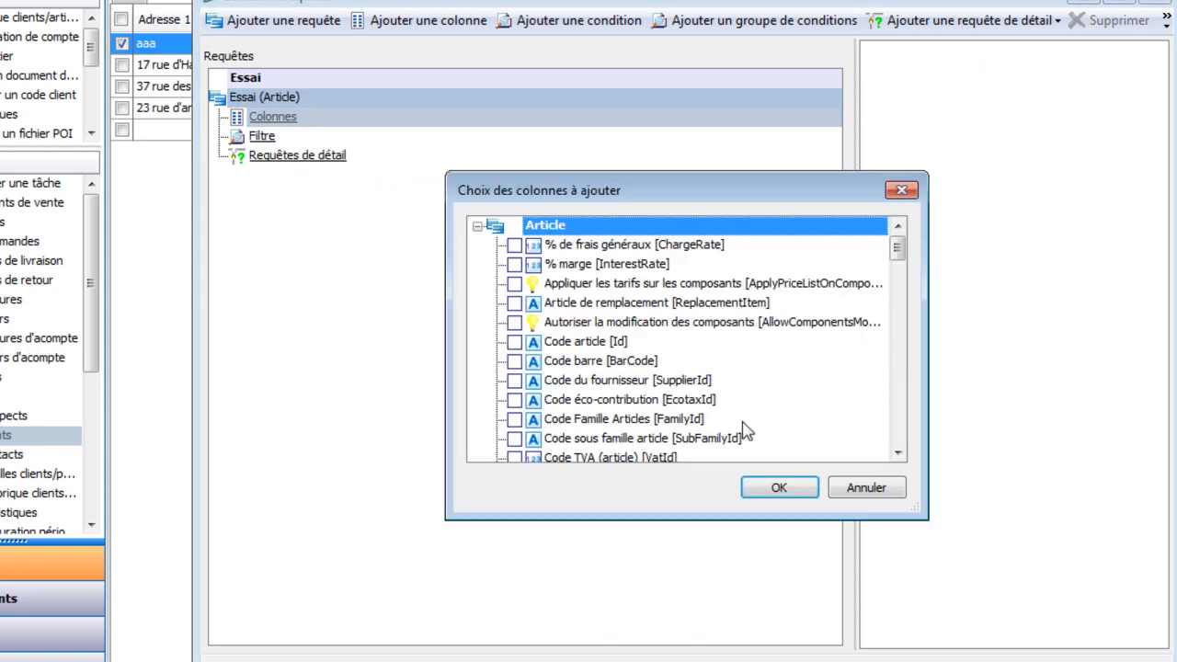
click(515, 341)
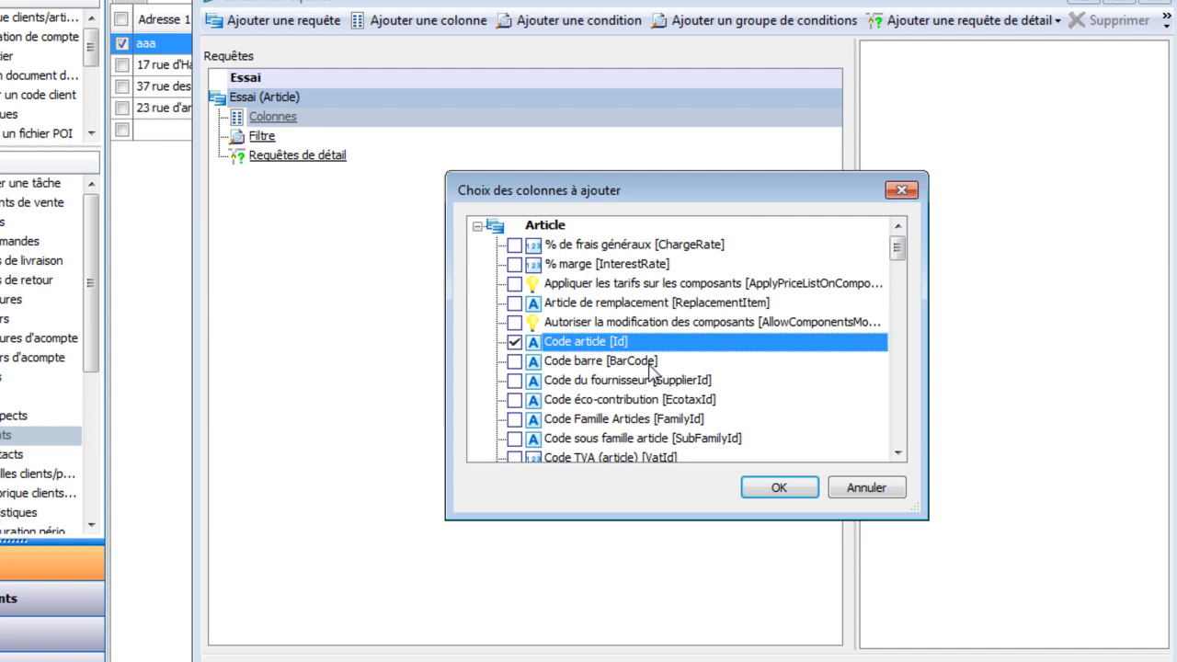
click(900, 420)
click(901, 420)
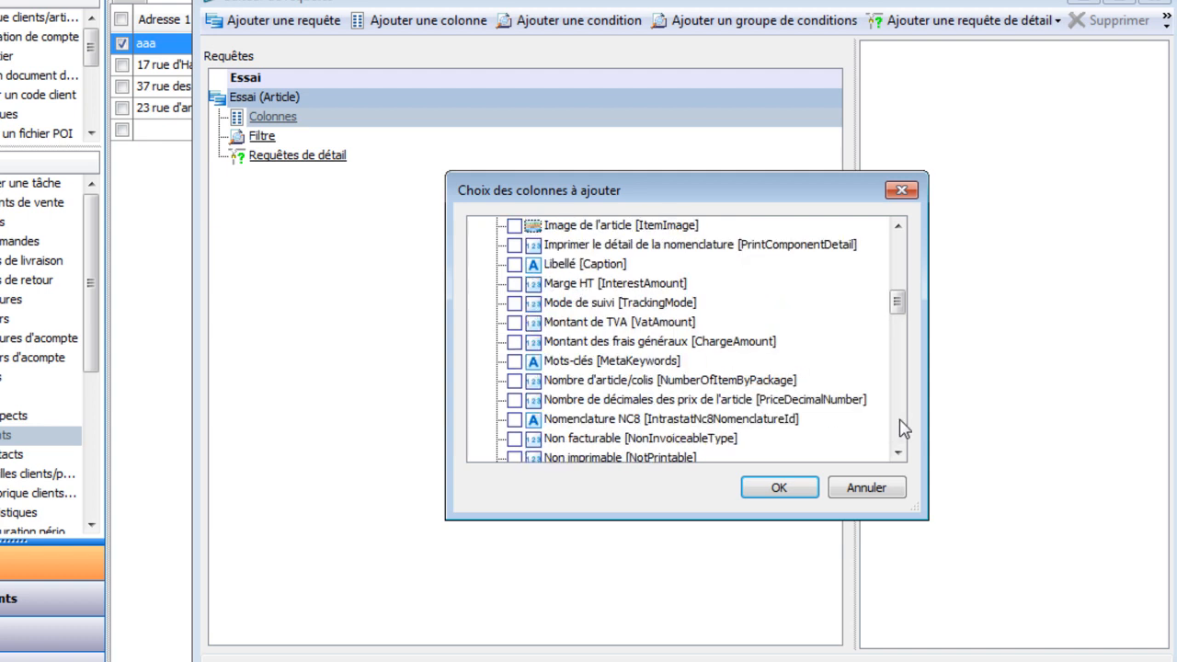
click(515, 264)
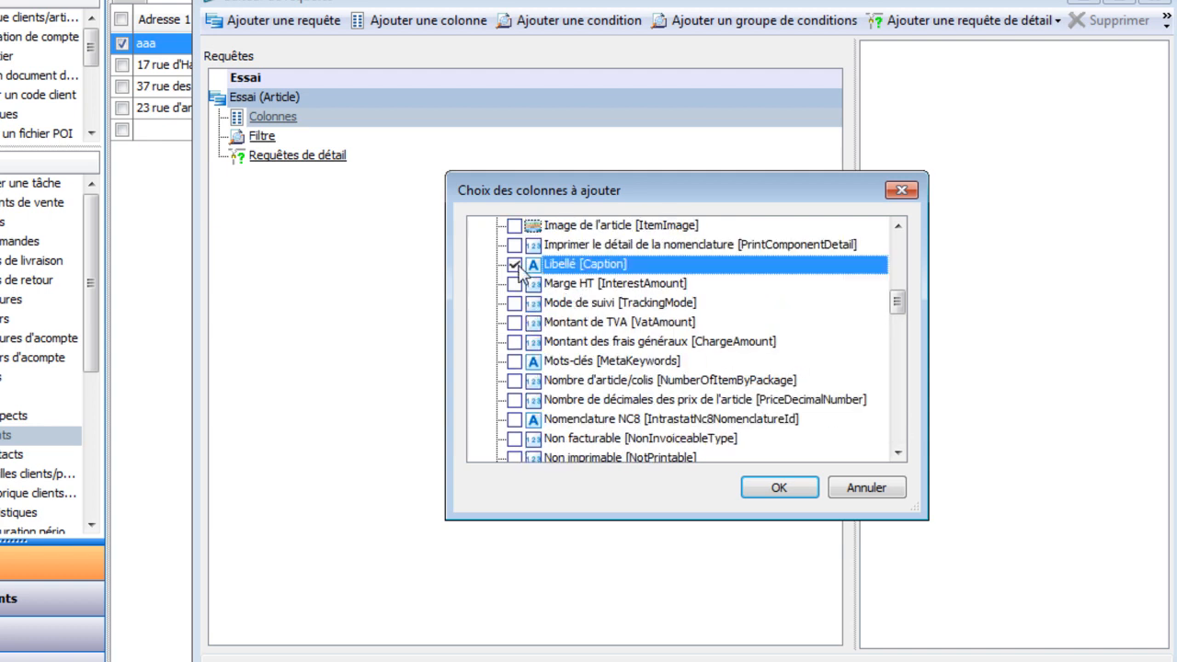
click(763, 486)
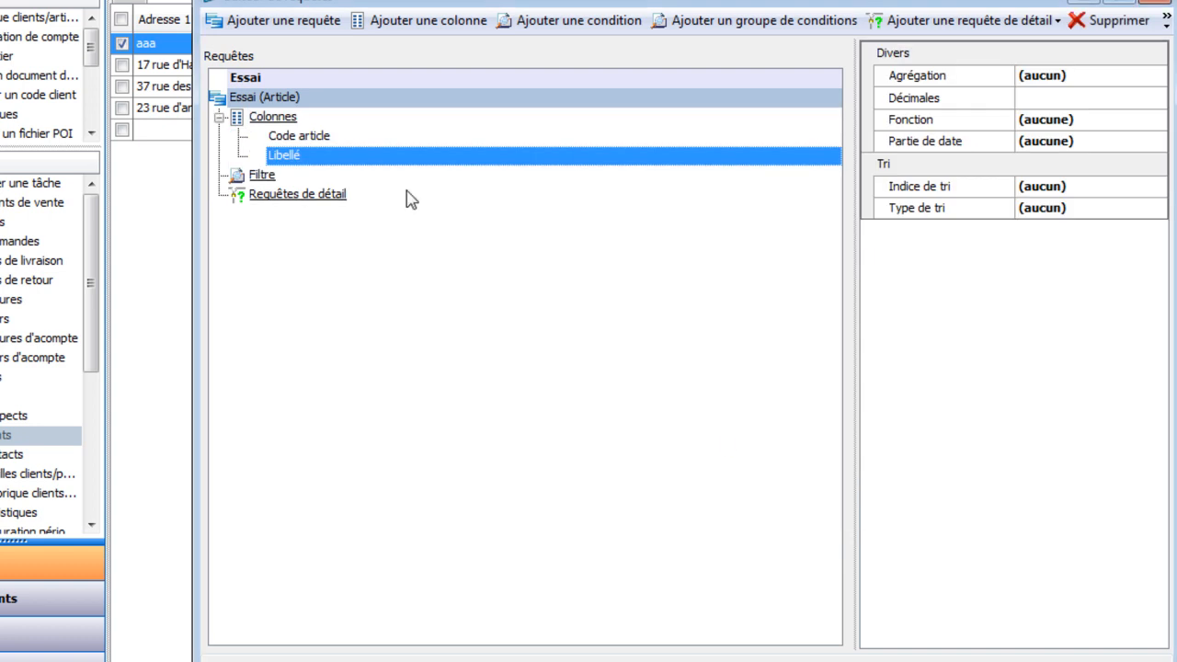
Step: Add a filter condition on Stock réel with the operator "Supérieur", keeping 0 as the comparison value
right_click(267, 179)
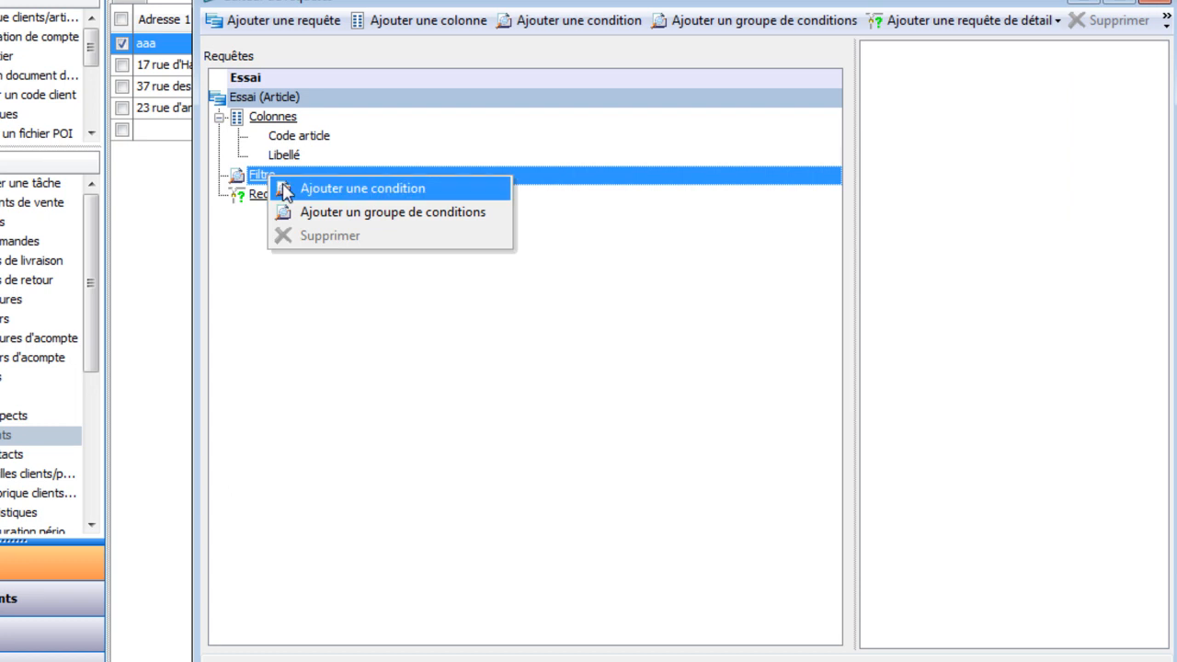
click(285, 191)
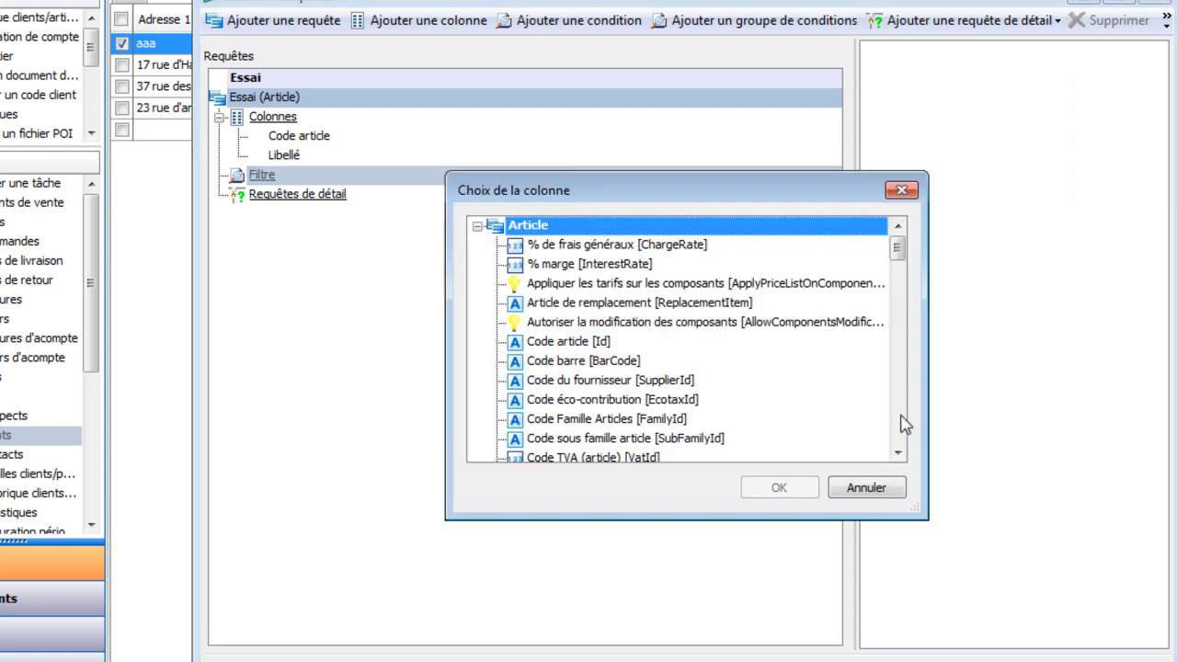
scroll(906, 425, down, 12)
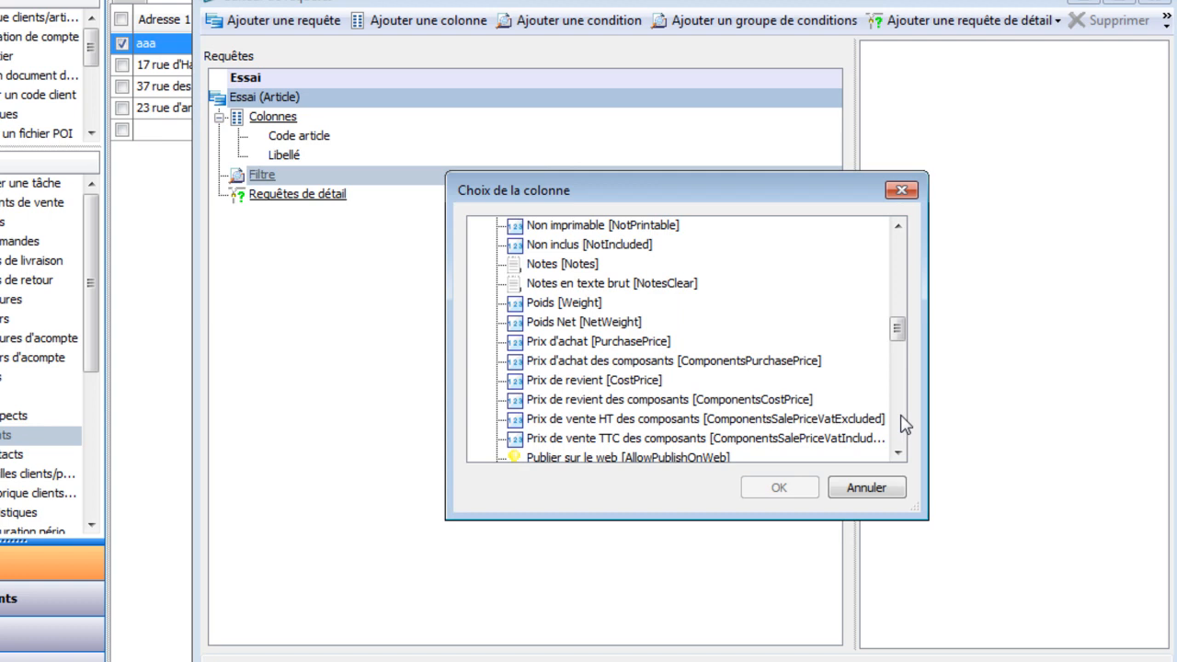
scroll(906, 425, down, 8)
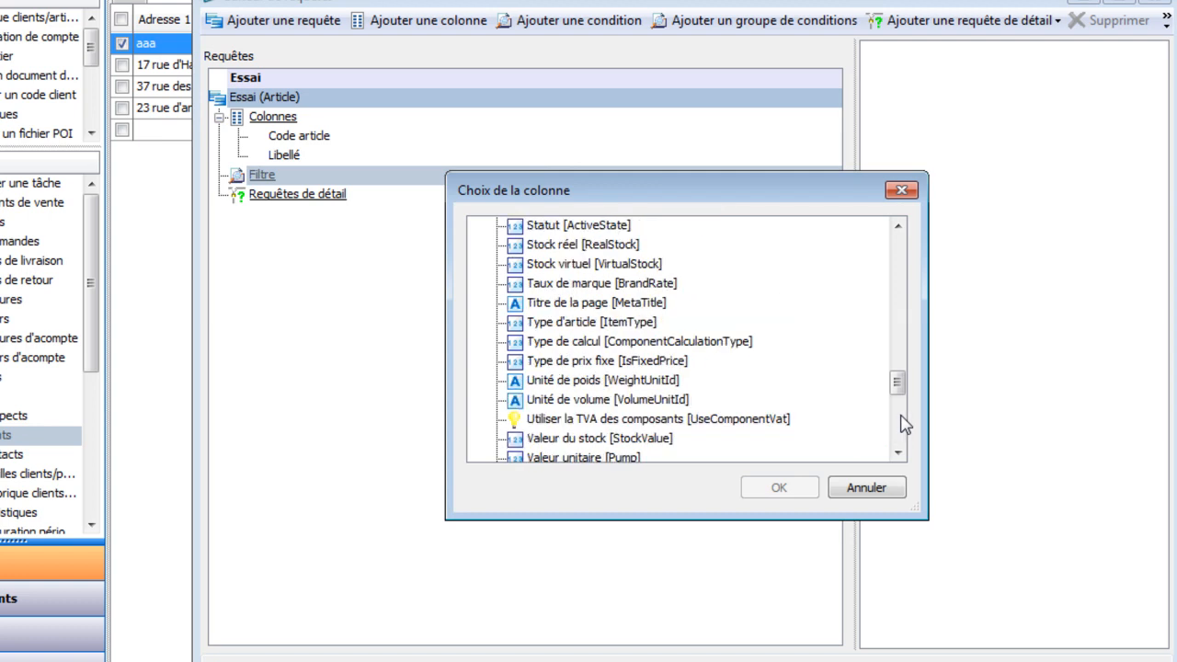
click(607, 246)
click(758, 488)
click(1120, 103)
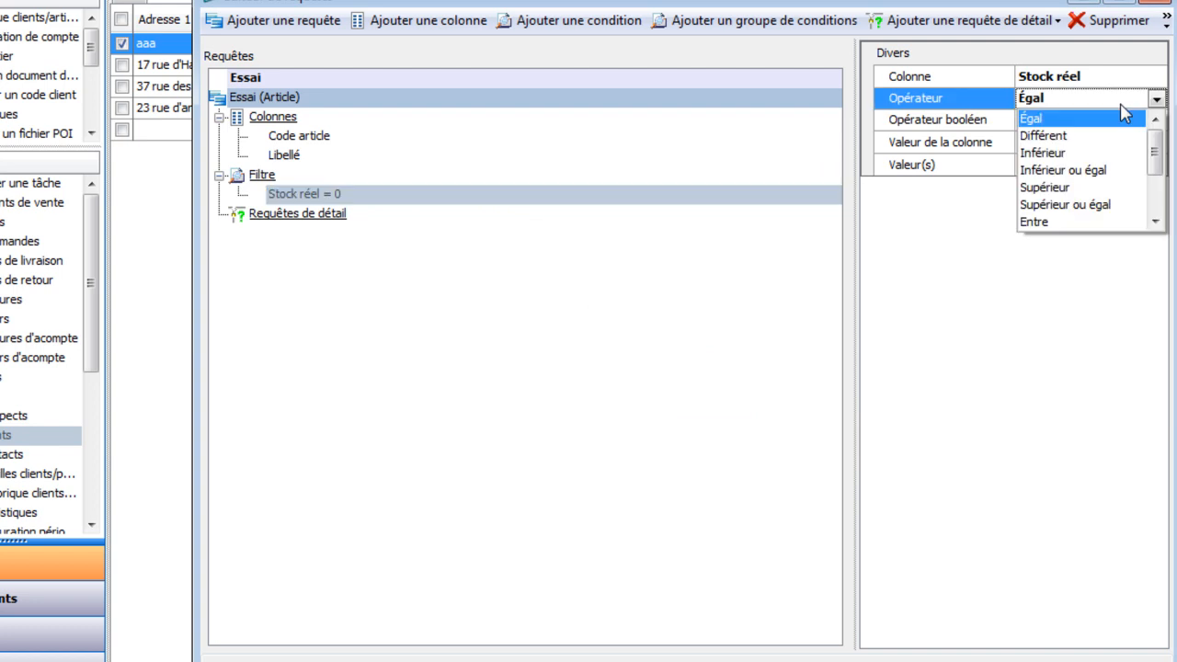
click(1133, 190)
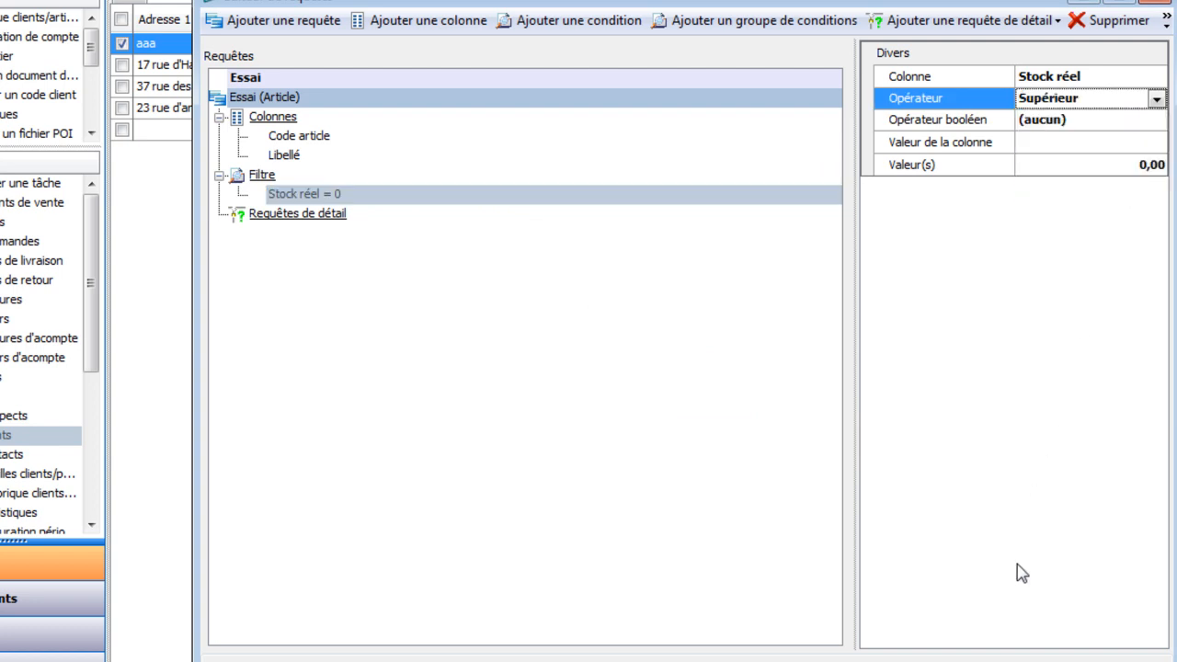
Step: Validate the Essai query in the query editor, review its generated SQL and execute it
click(1021, 661)
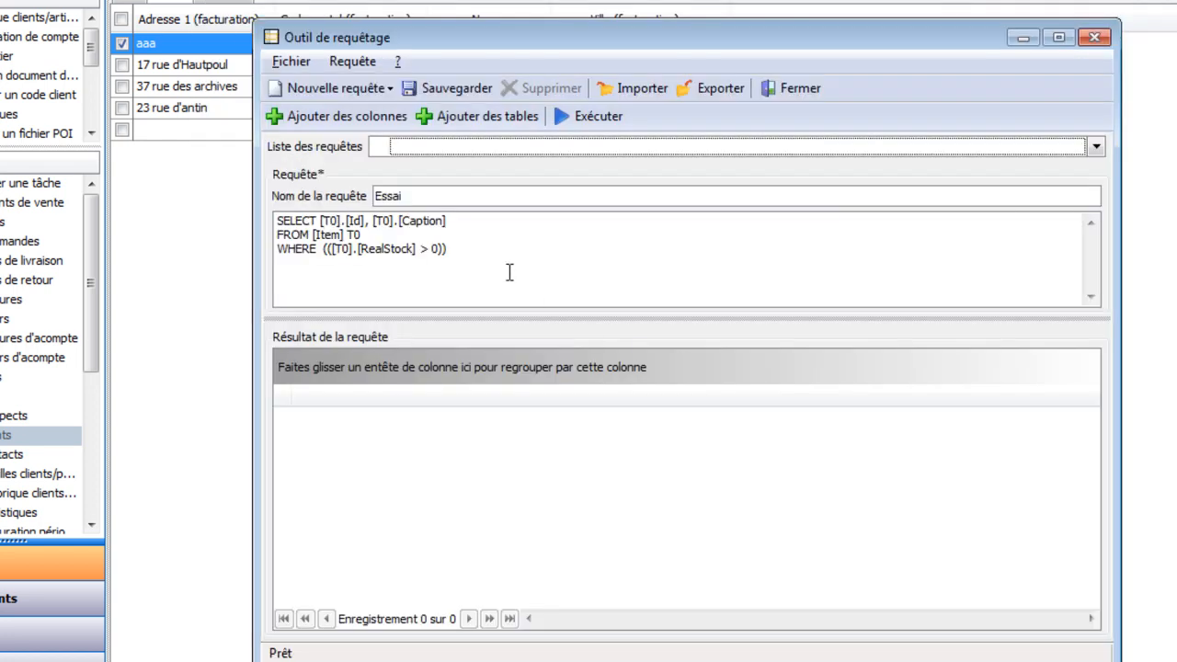
drag(363, 235, 267, 219)
click(272, 221)
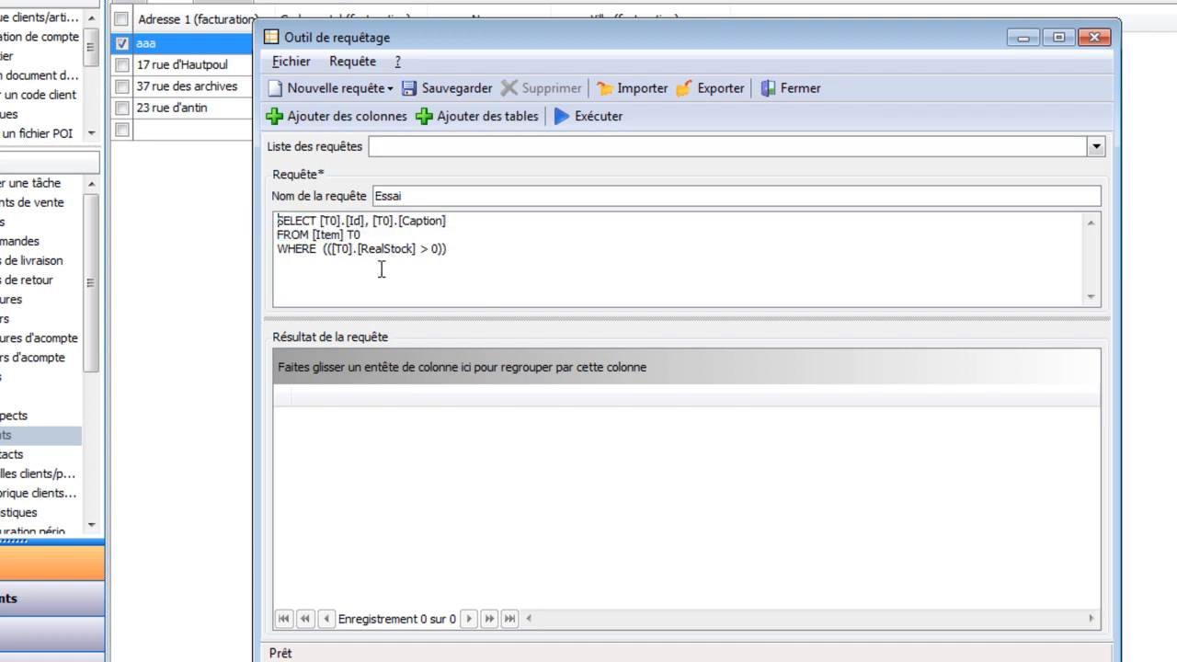
click(616, 123)
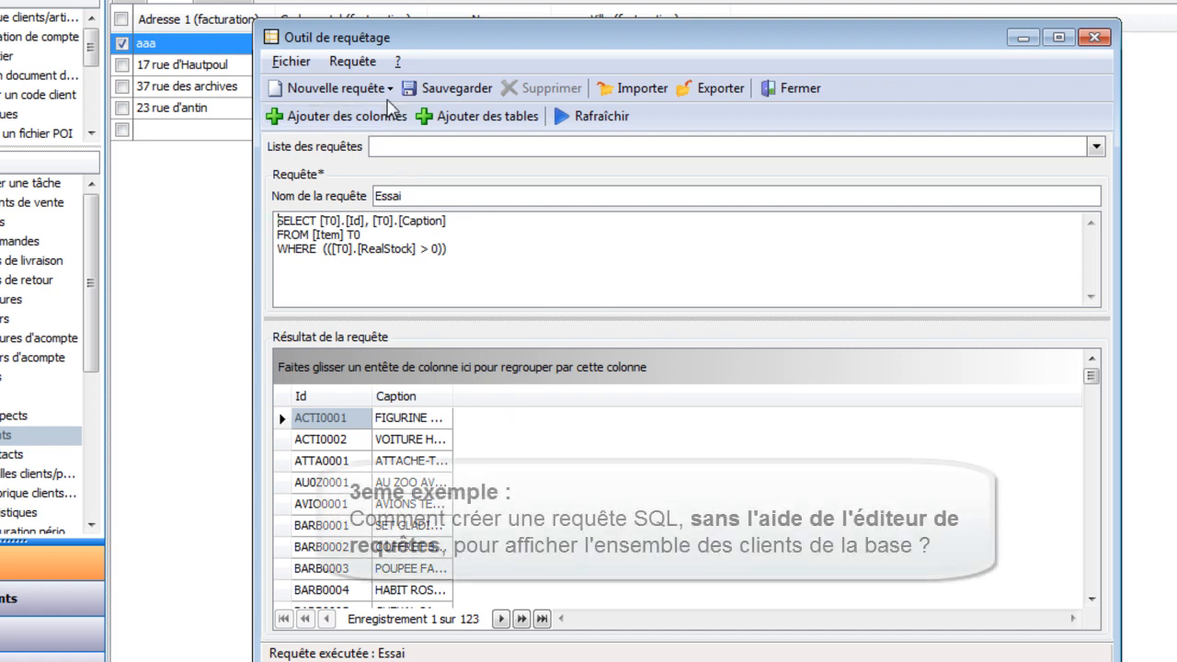
Step: Create a new query without the query editor using "SELECT * from customer", execute it, and close the Outil de requêtage
click(390, 89)
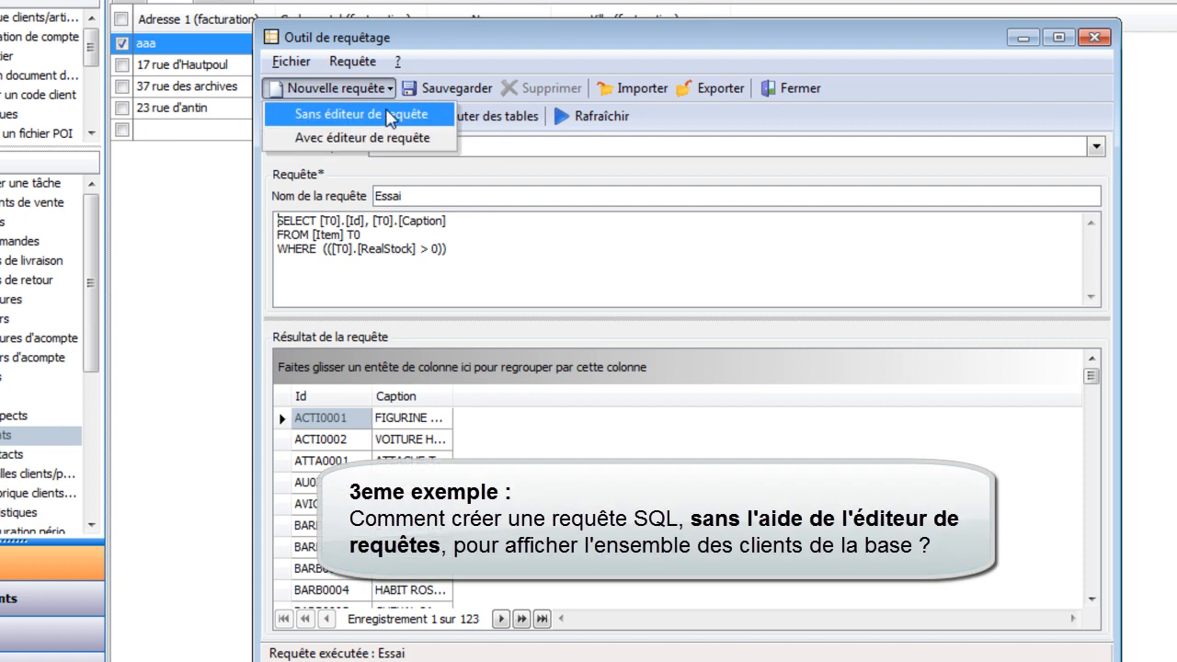
click(390, 117)
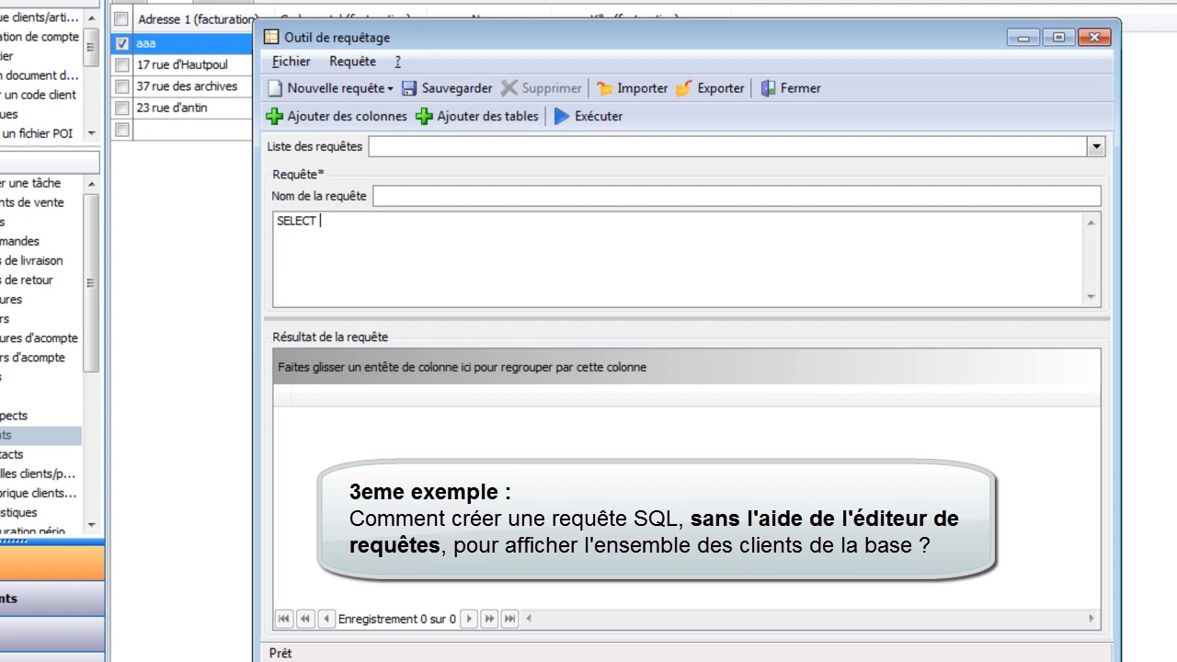
text(* from customer)
click(578, 124)
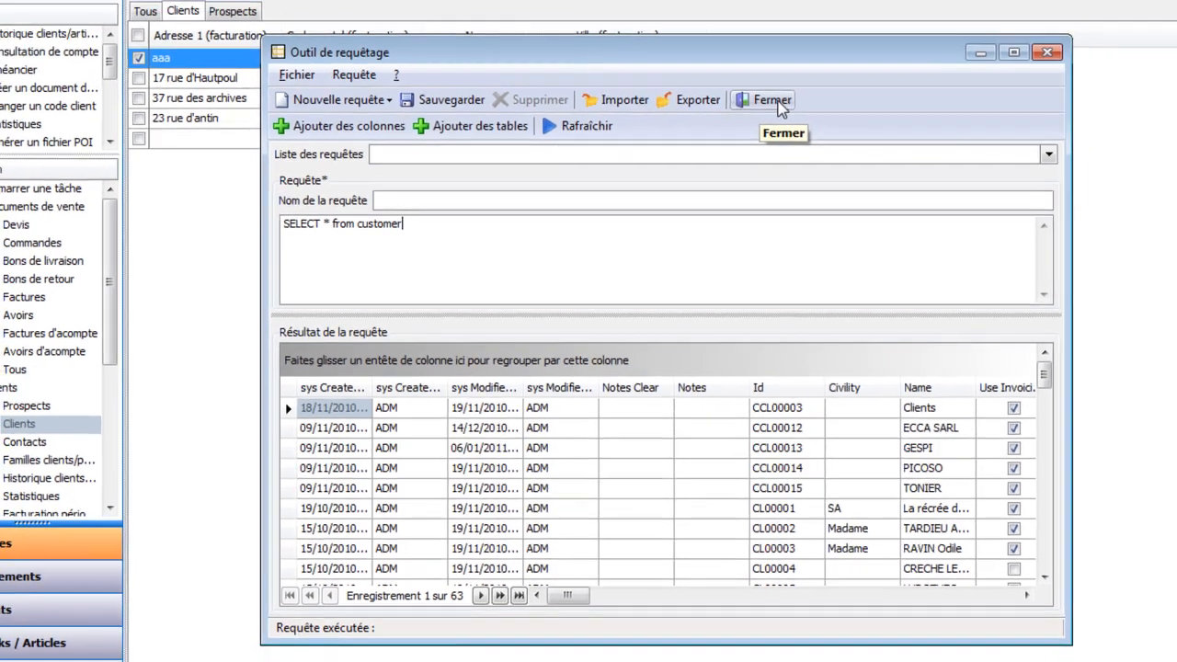
click(771, 100)
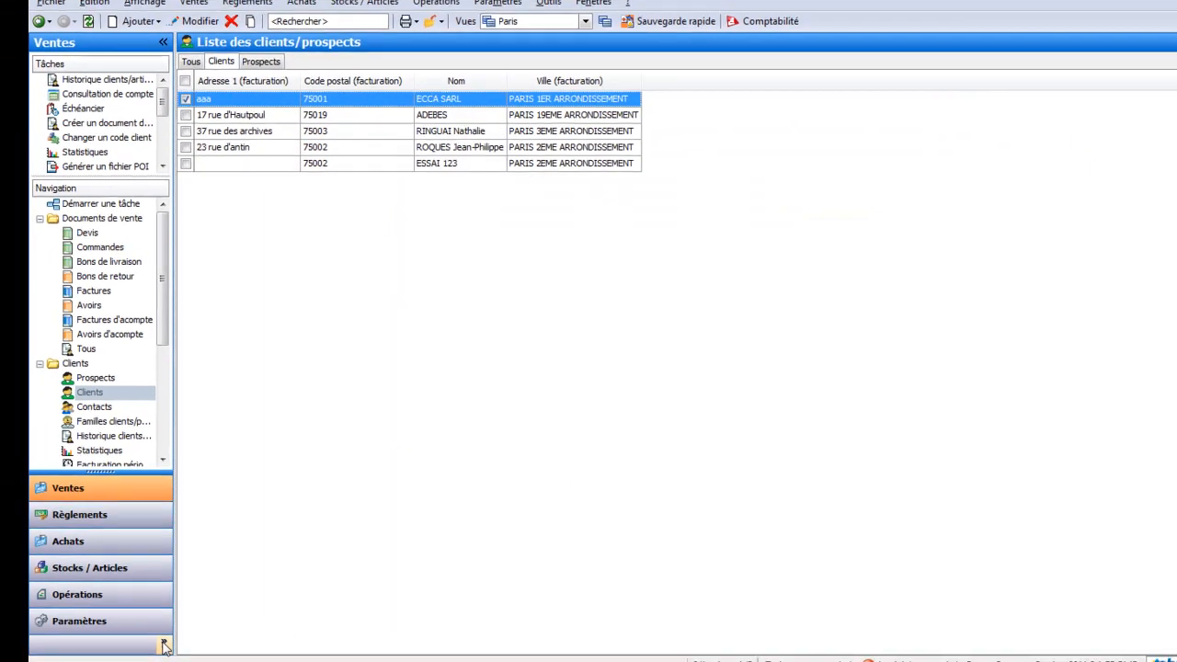
Step: Switch to the schema documentation in Internet Explorer and examine the table list and the tables' fields and relations
click(132, 652)
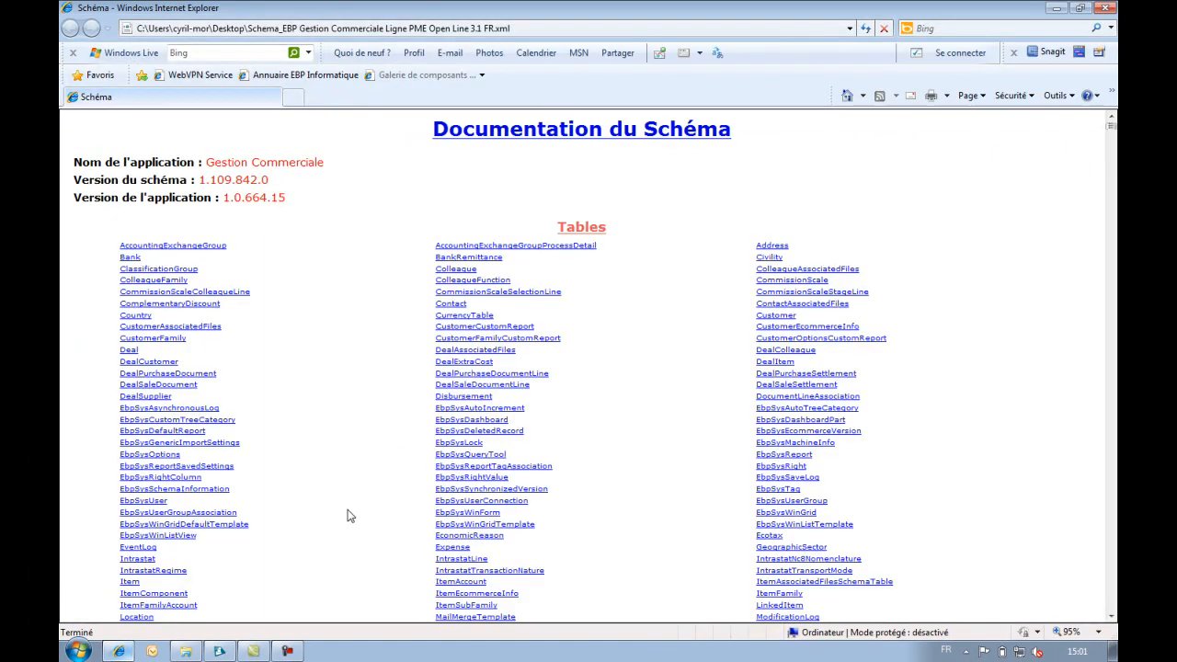
click(1114, 619)
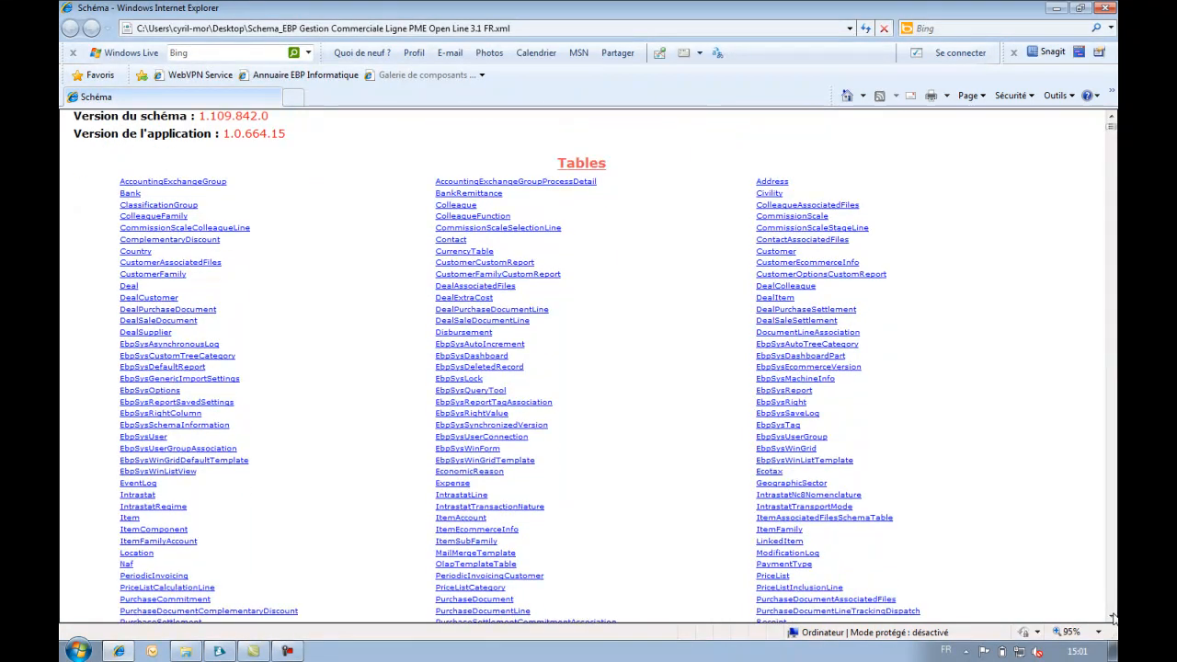
click(1114, 620)
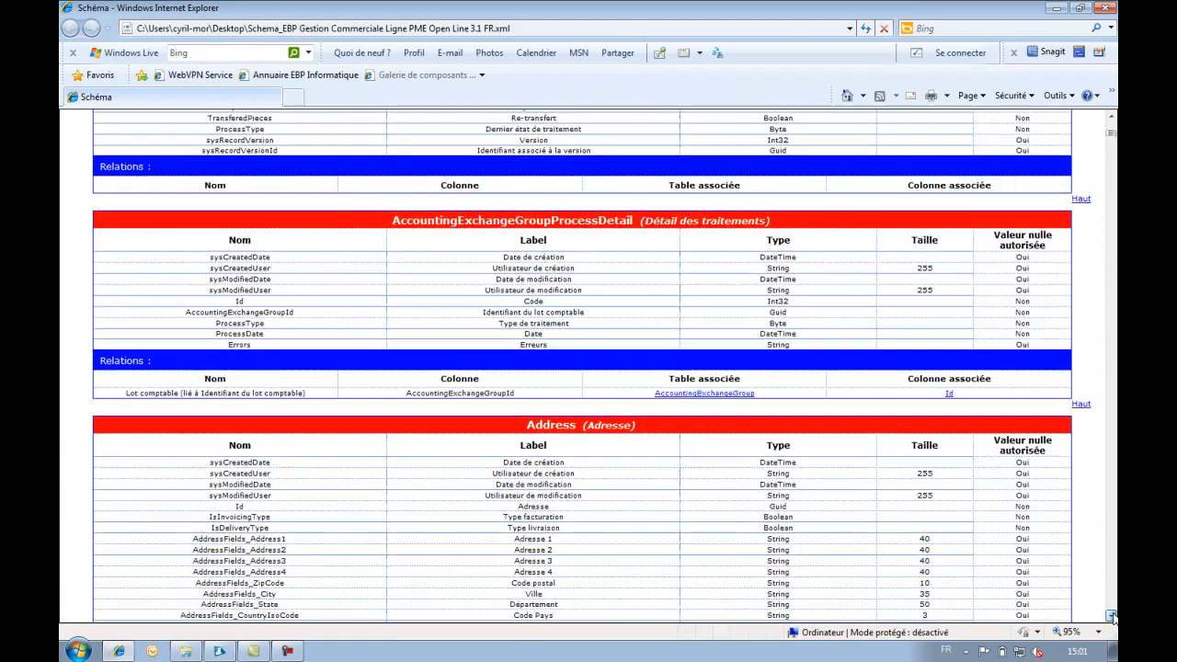
click(1114, 619)
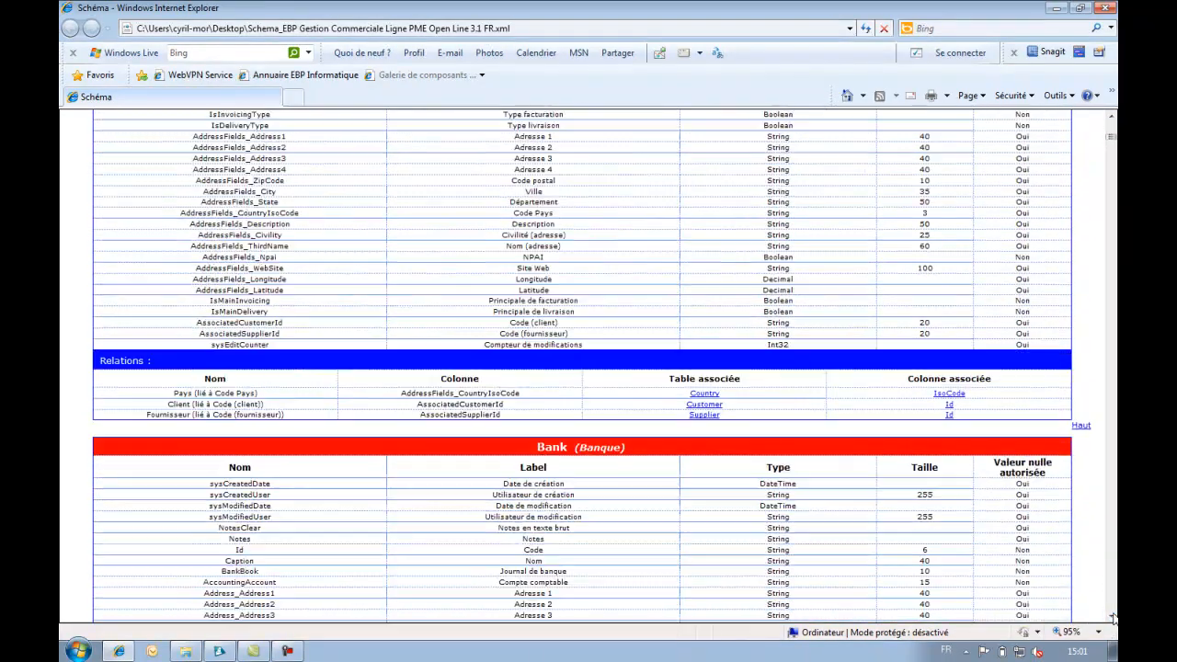
click(1114, 619)
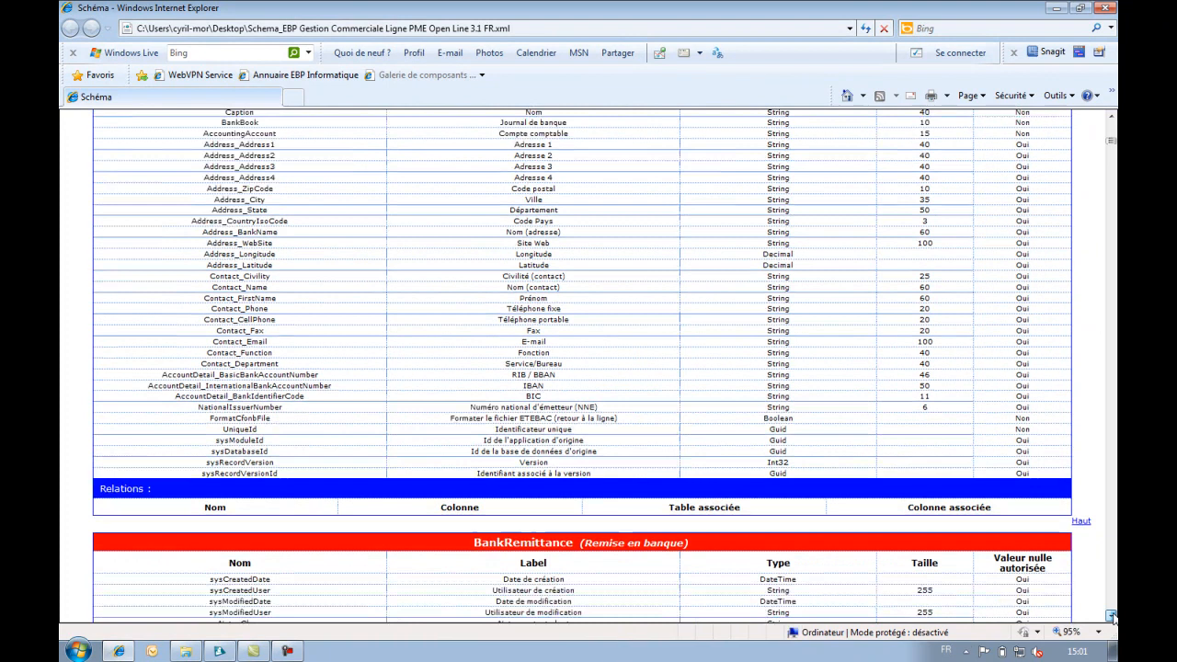
click(1114, 619)
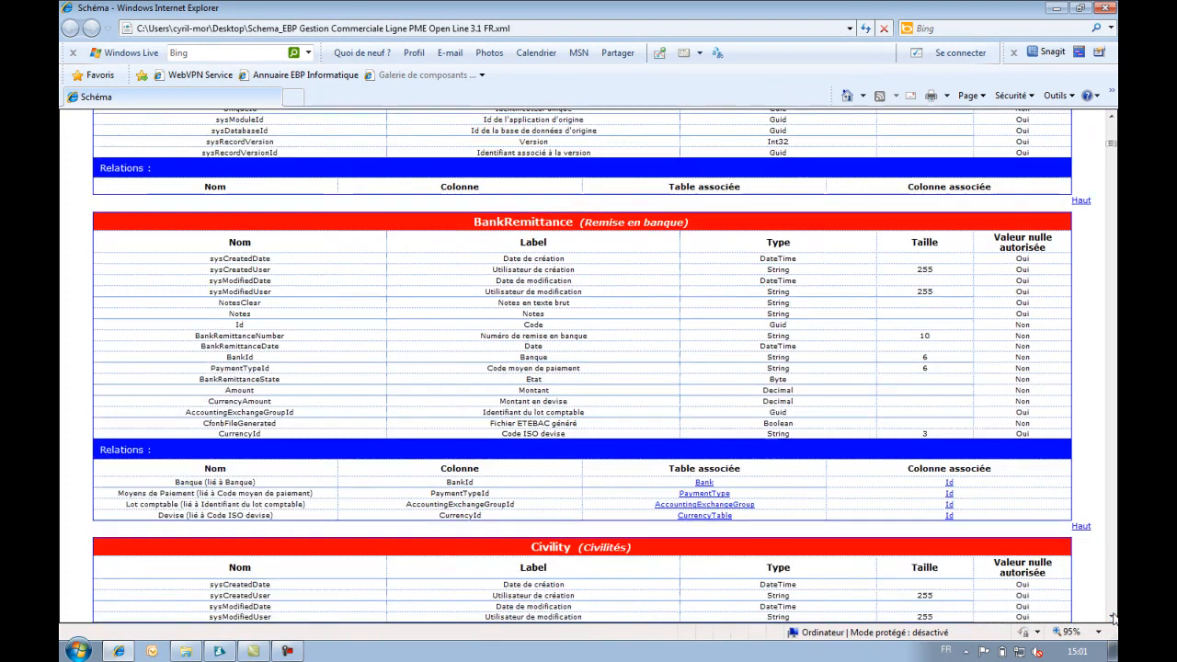
click(1114, 619)
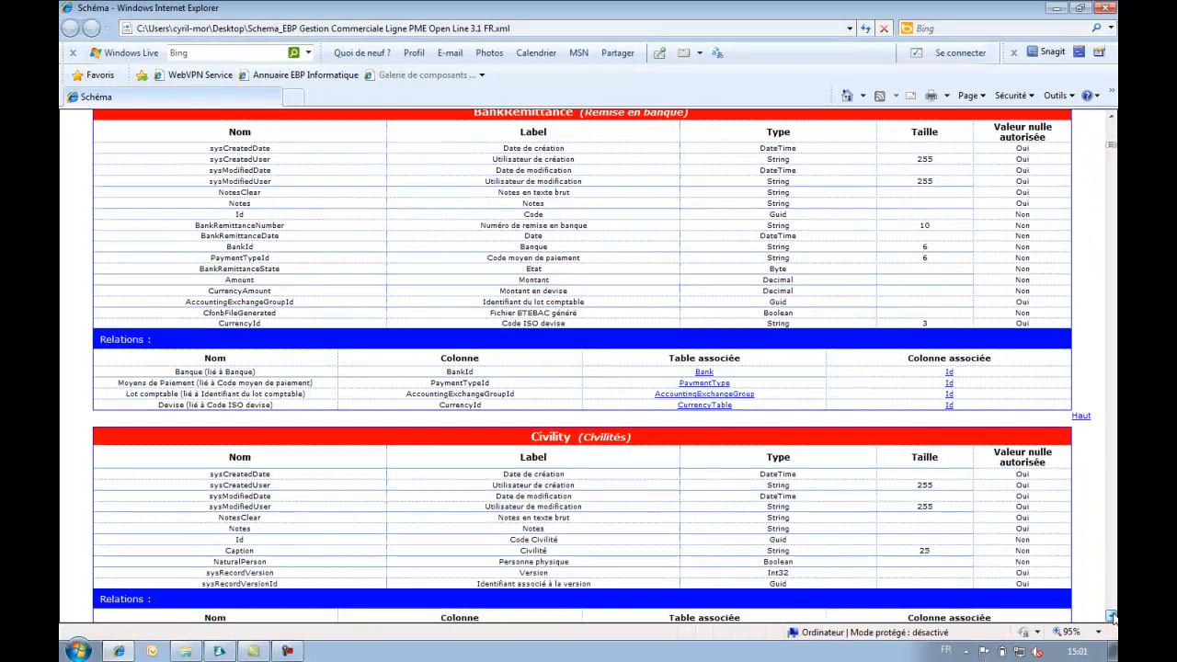